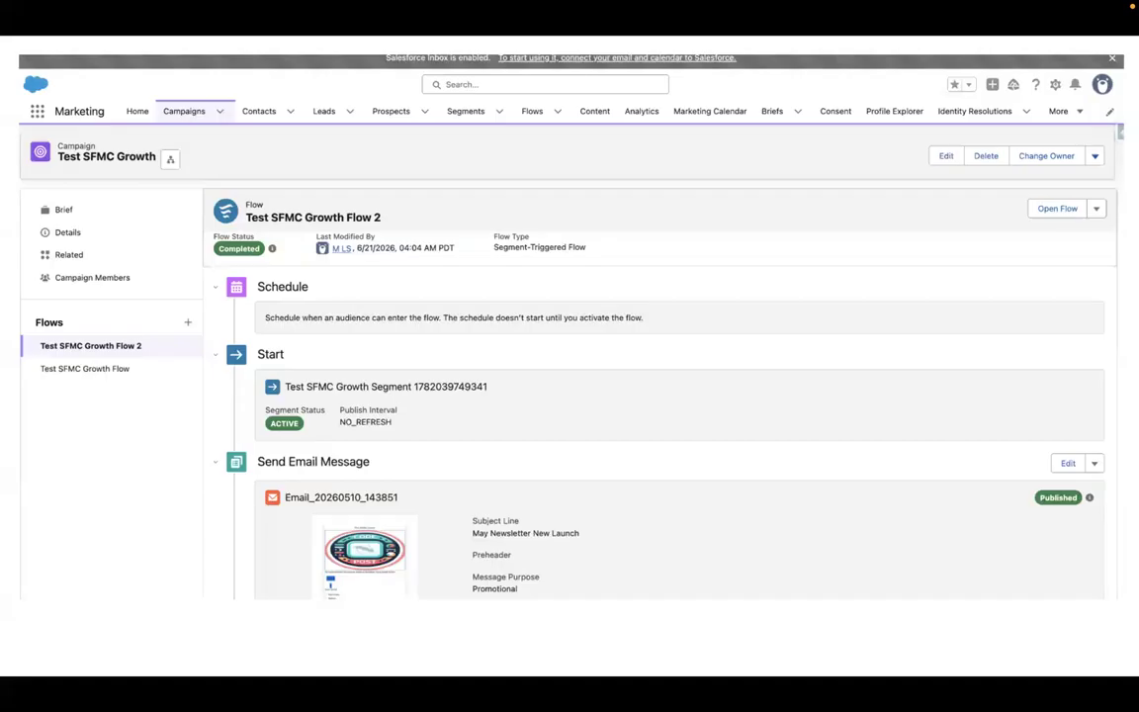
Step: Leave the slideshow, switch to the Salesforce Marketing campaign page, refresh it and open the Campaigns list
{"action": "key", "text": "Escape"}
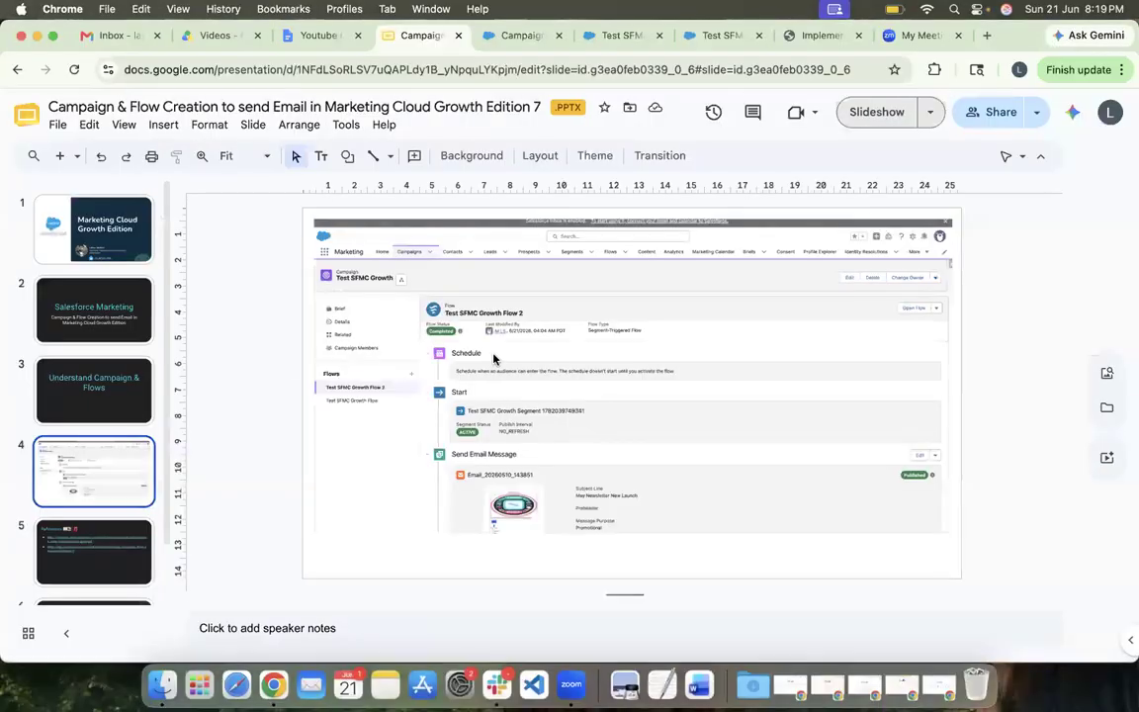
{"action": "left_click", "coordinate": [510, 39]}
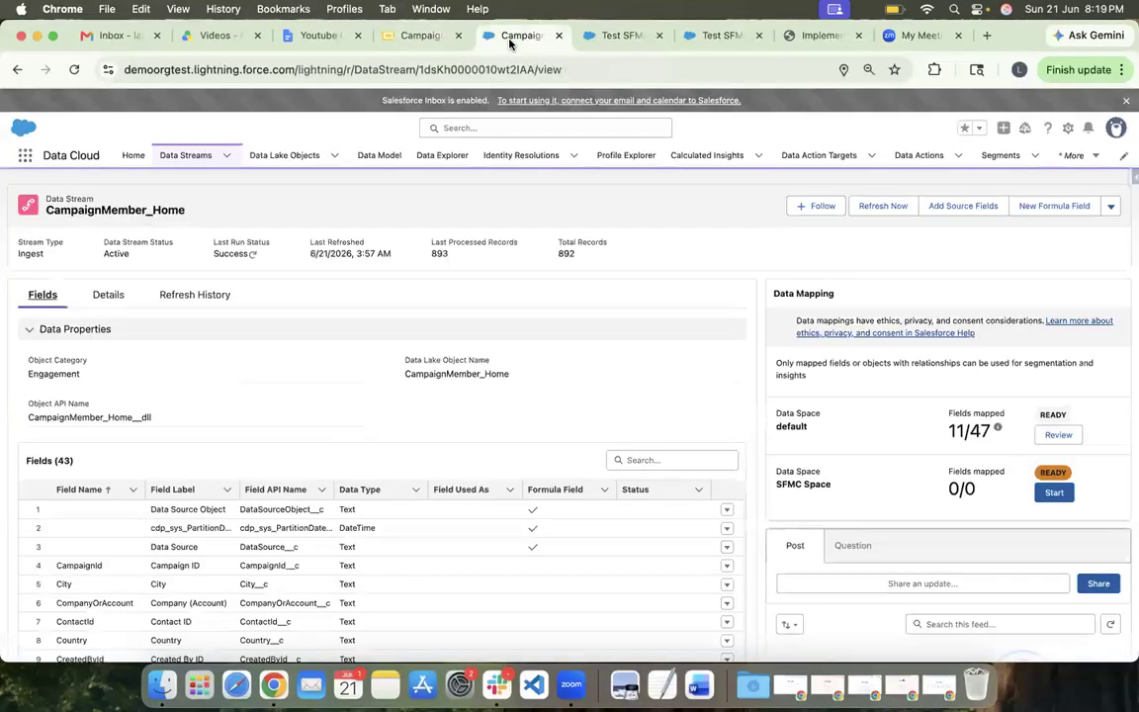
{"action": "left_click", "coordinate": [623, 36]}
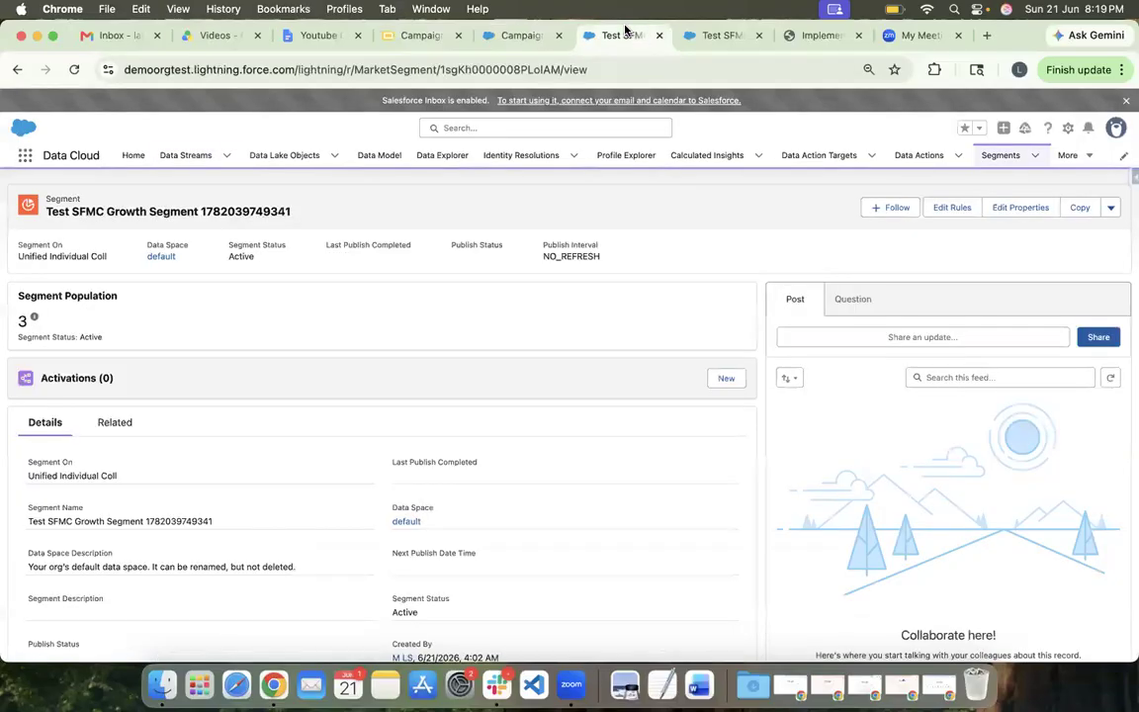
{"action": "left_click", "coordinate": [74, 69]}
{"action": "left_click", "coordinate": [717, 36]}
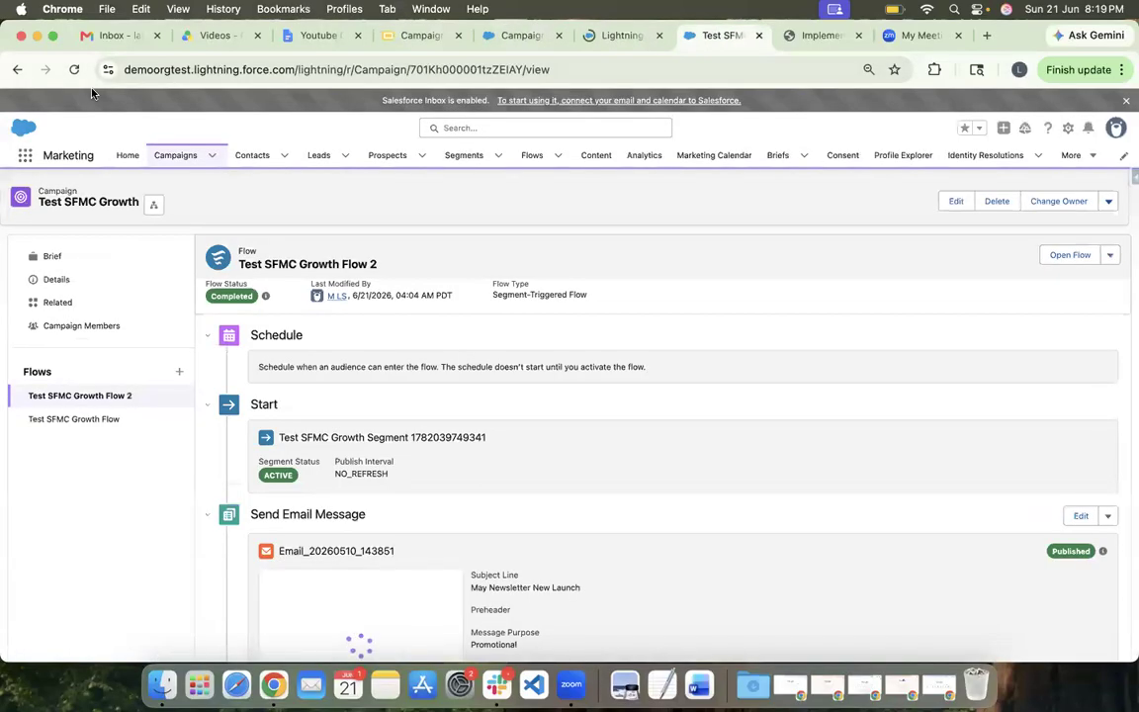
{"action": "left_click", "coordinate": [70, 74]}
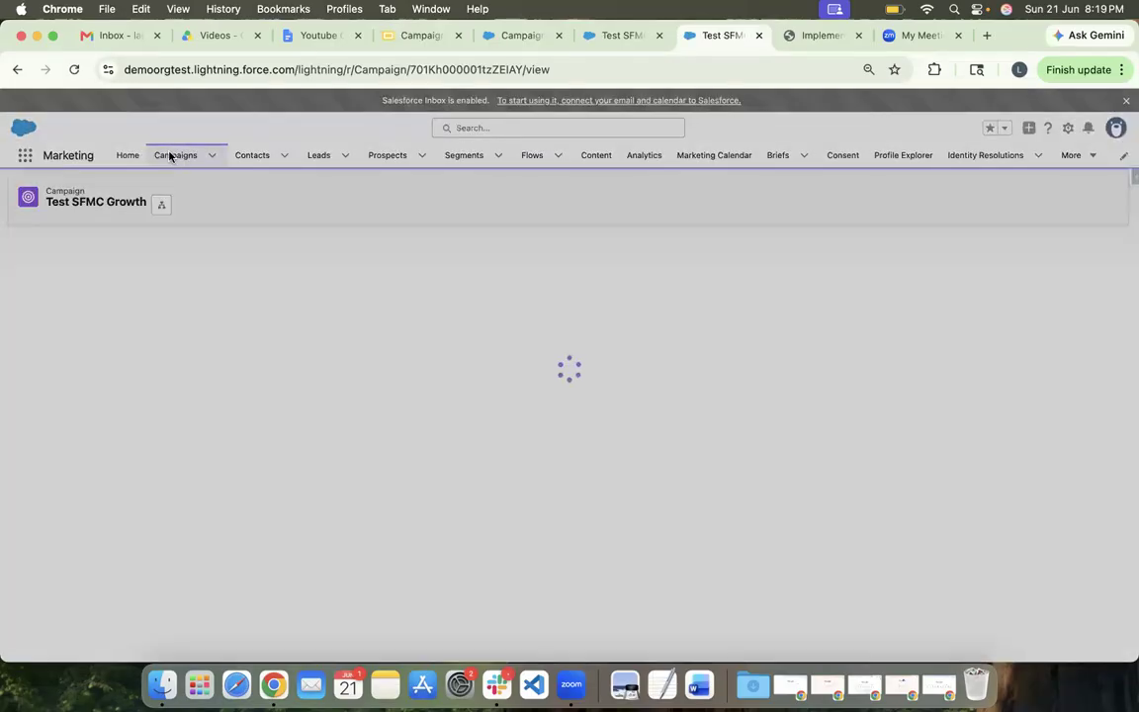
{"action": "left_click", "coordinate": [170, 157]}
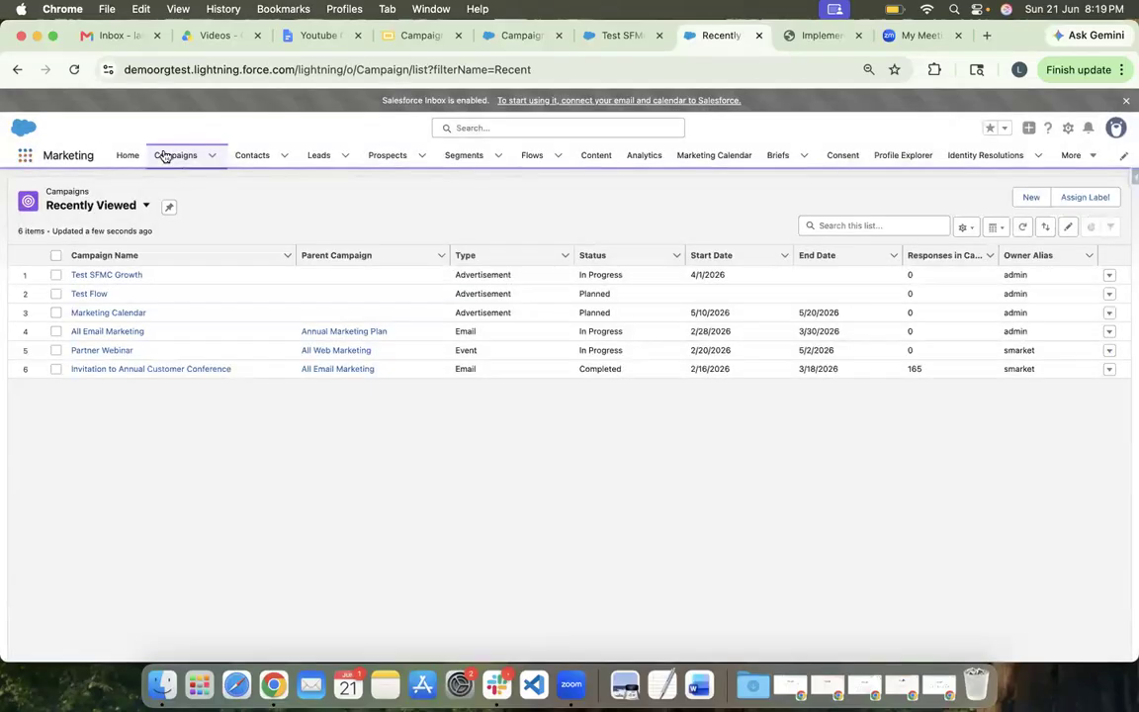
Step: Look up the Marketing app in the App Launcher by searching for "market", then return to the Campaigns list
{"action": "left_click", "coordinate": [25, 156]}
{"action": "type", "text": "market"}
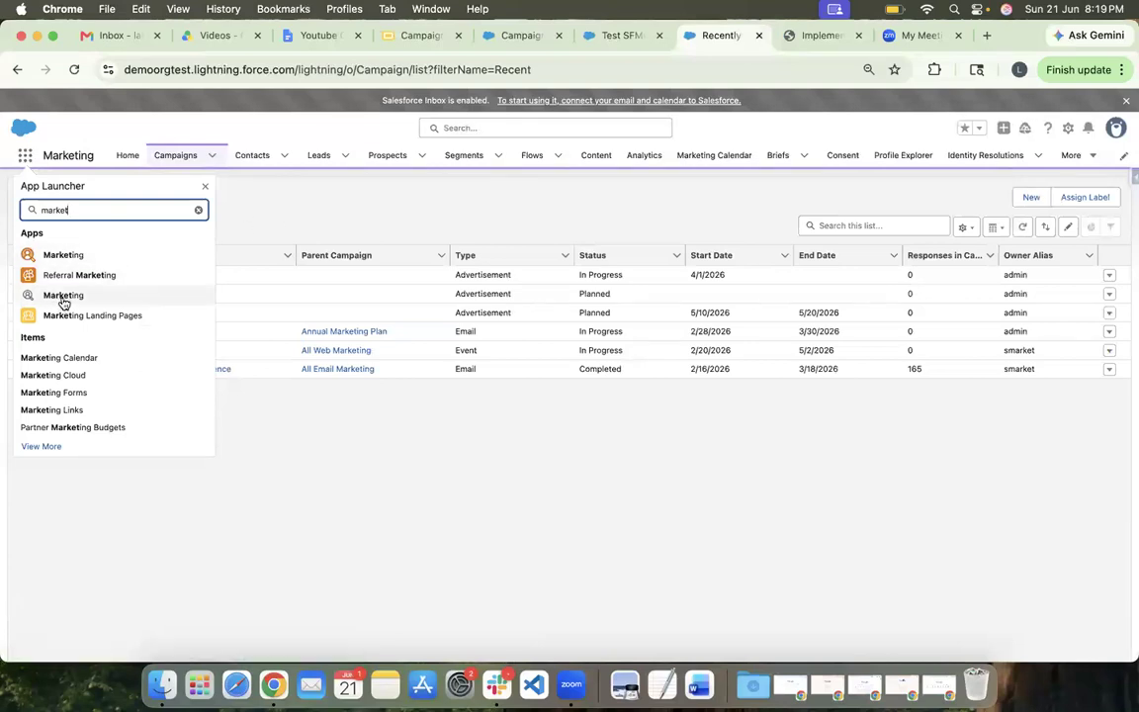
{"action": "left_click", "coordinate": [302, 218]}
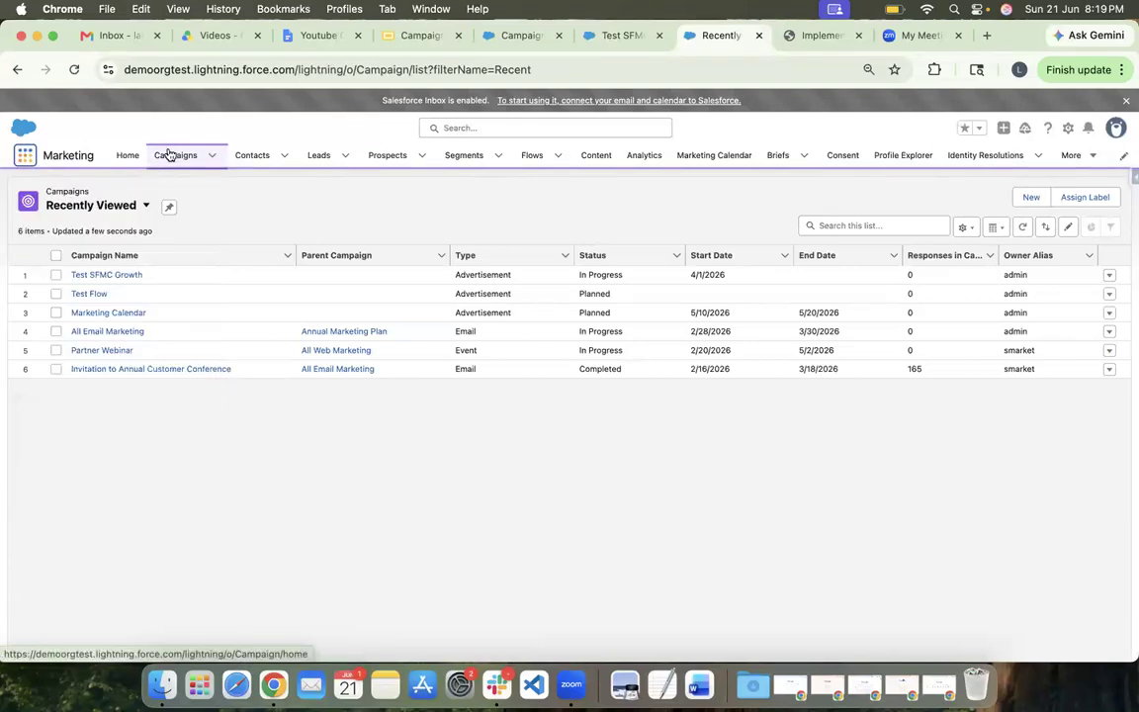
Step: Start a new campaign with the Parent Campaign record type
{"action": "left_click", "coordinate": [1018, 199]}
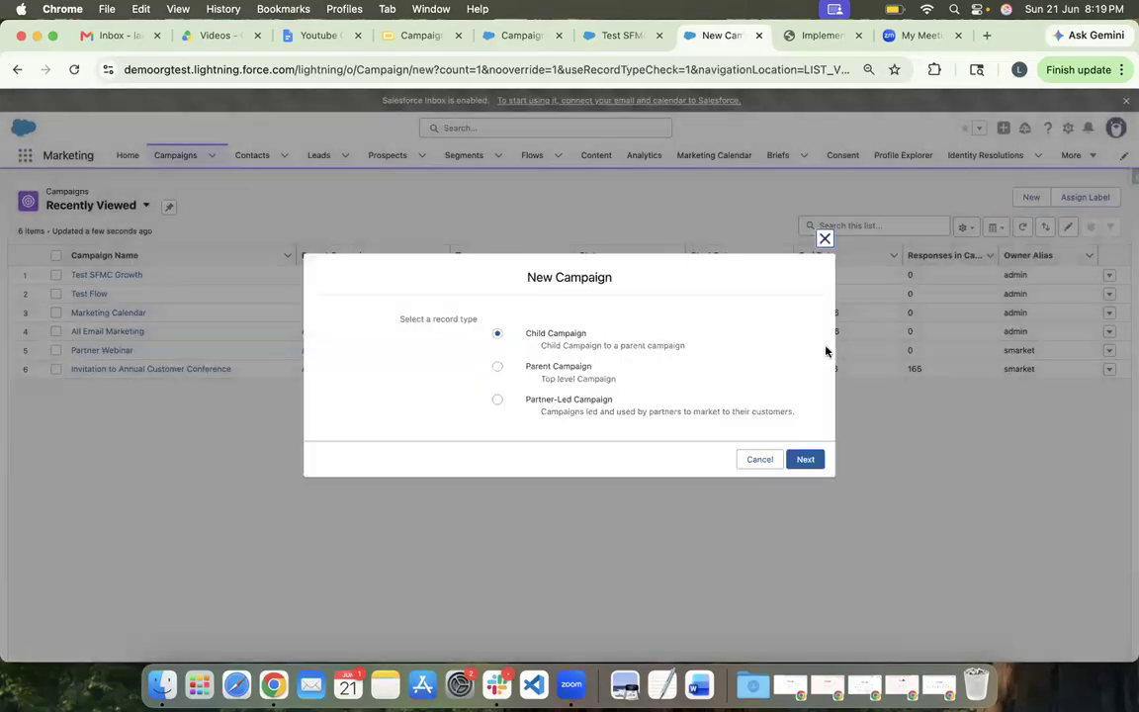
{"action": "left_click", "coordinate": [497, 367]}
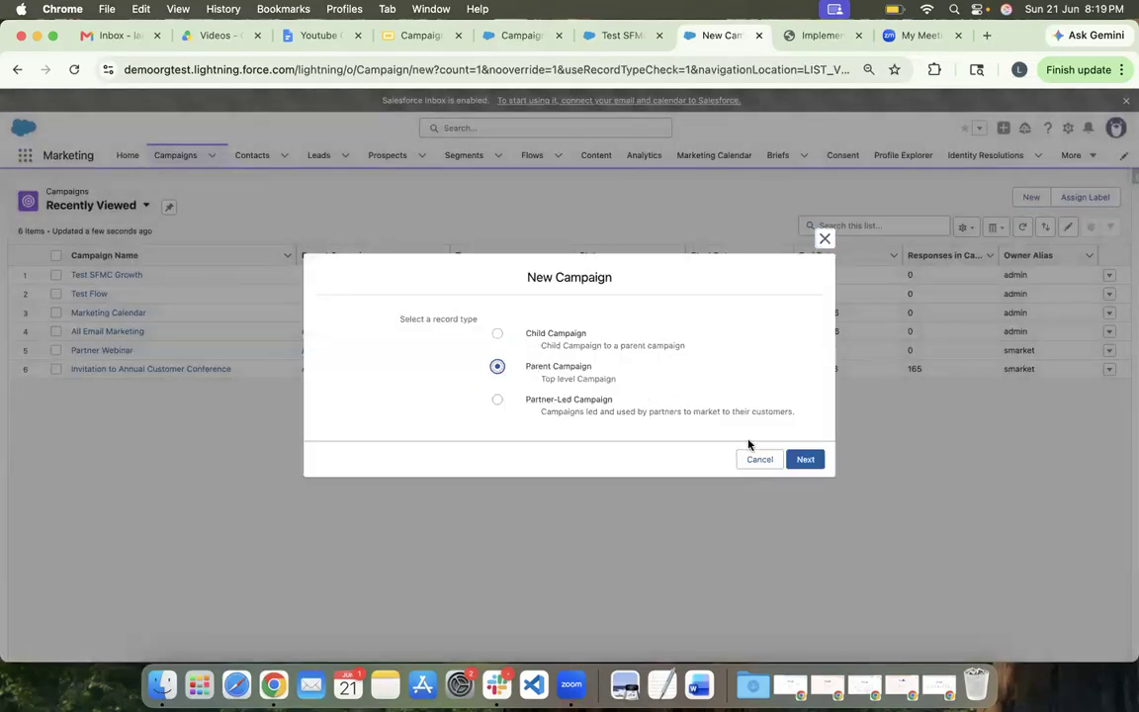
{"action": "left_click", "coordinate": [803, 459]}
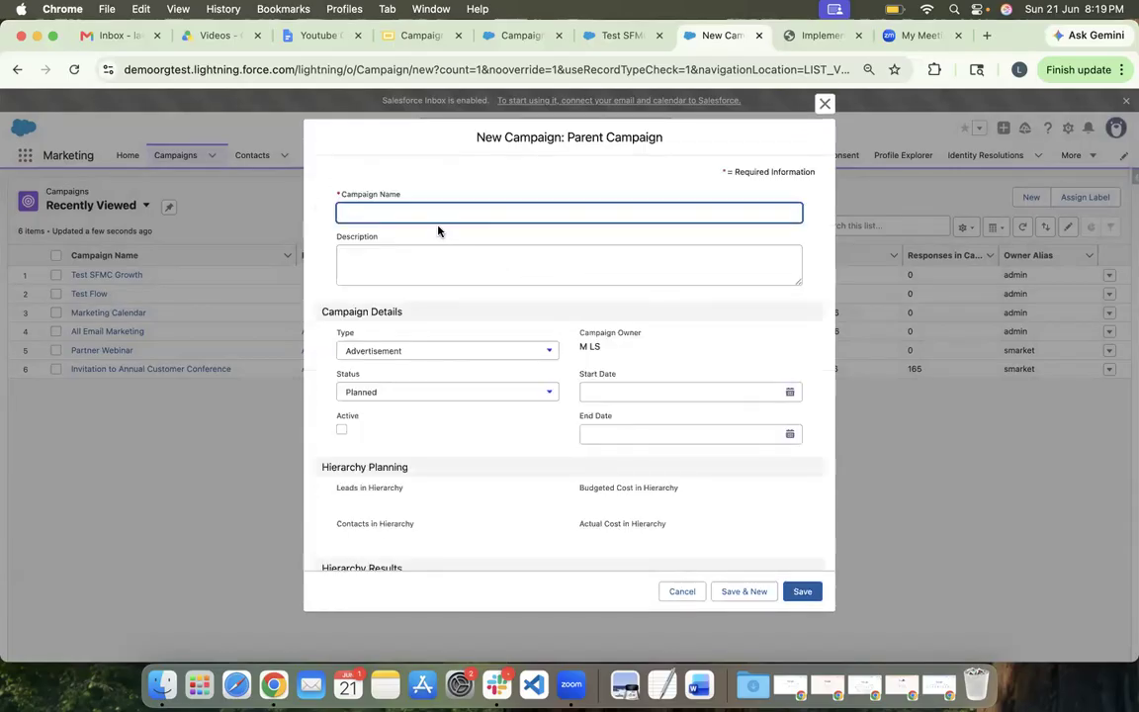
Step: Name the campaign "Code N Post live Show", mark it as active and save it
{"action": "type", "text": "Code N Post Subsce"}
{"action": "key", "text": "BackSpace"}
{"action": "key", "text": "BackSpace"}
{"action": "key", "text": "BackSpace"}
{"action": "type", "text": "scribe"}
{"action": "key", "text": "BackSpace"}
{"action": "key", "text": "BackSpace"}
{"action": "key", "text": "BackSpace"}
{"action": "key", "text": "BackSpace"}
{"action": "key", "text": "BackSpace"}
{"action": "key", "text": "BackSpace"}
{"action": "key", "text": "BackSpace"}
{"action": "key", "text": "BackSpace"}
{"action": "key", "text": "BackSpace"}
{"action": "type", "text": "live s"}
{"action": "key", "text": "BackSpace"}
{"action": "type", "text": "Show"}
{"action": "left_click", "coordinate": [340, 433]}
{"action": "scroll", "coordinate": [340, 432], "scroll_direction": "down", "scroll_amount": 5}
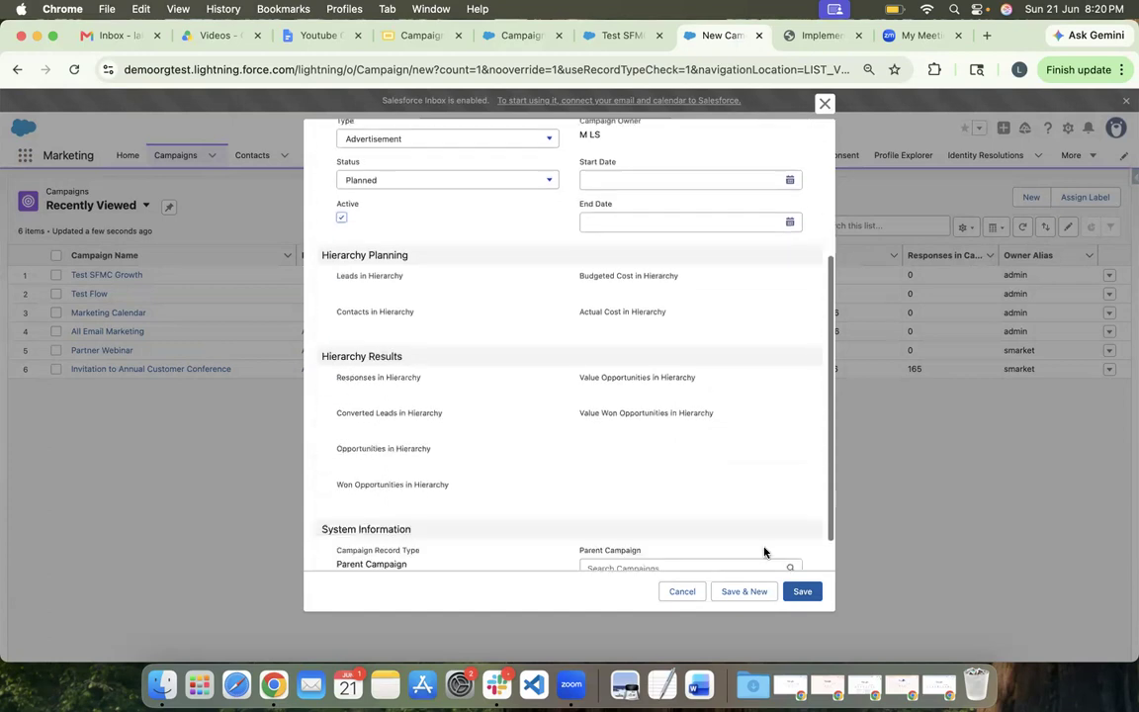
{"action": "left_click", "coordinate": [799, 591]}
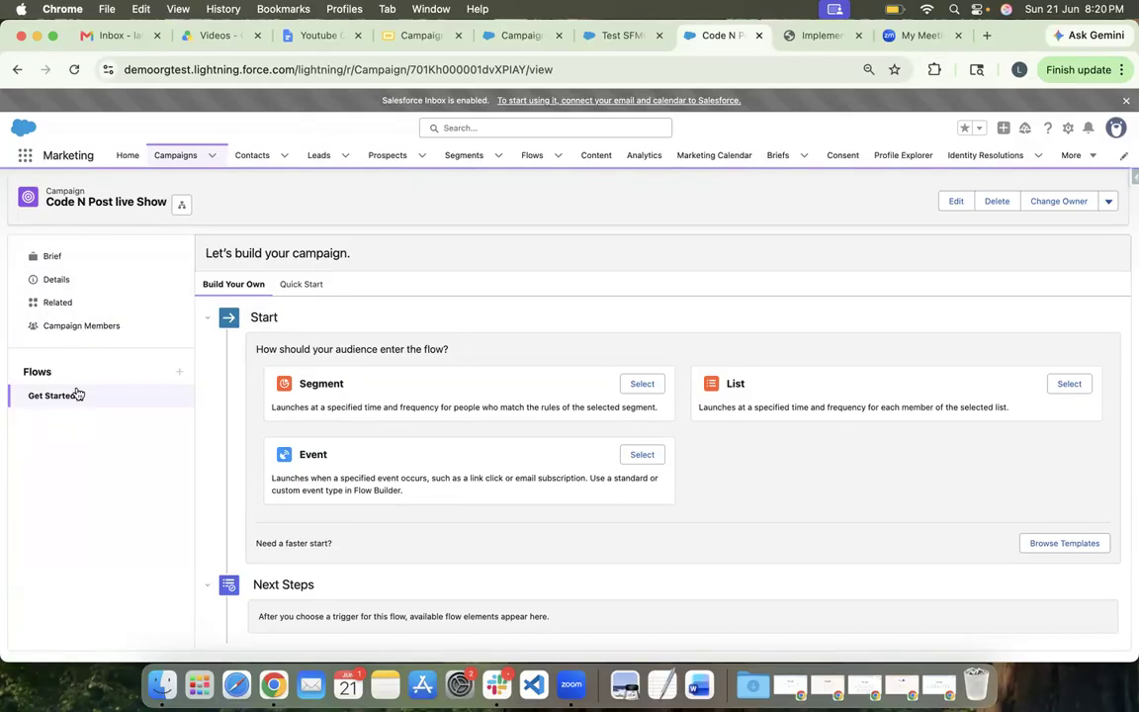
Step: Add the first two listed leads as campaign members with member status Sent, keeping the status of existing members
{"action": "left_click", "coordinate": [79, 326]}
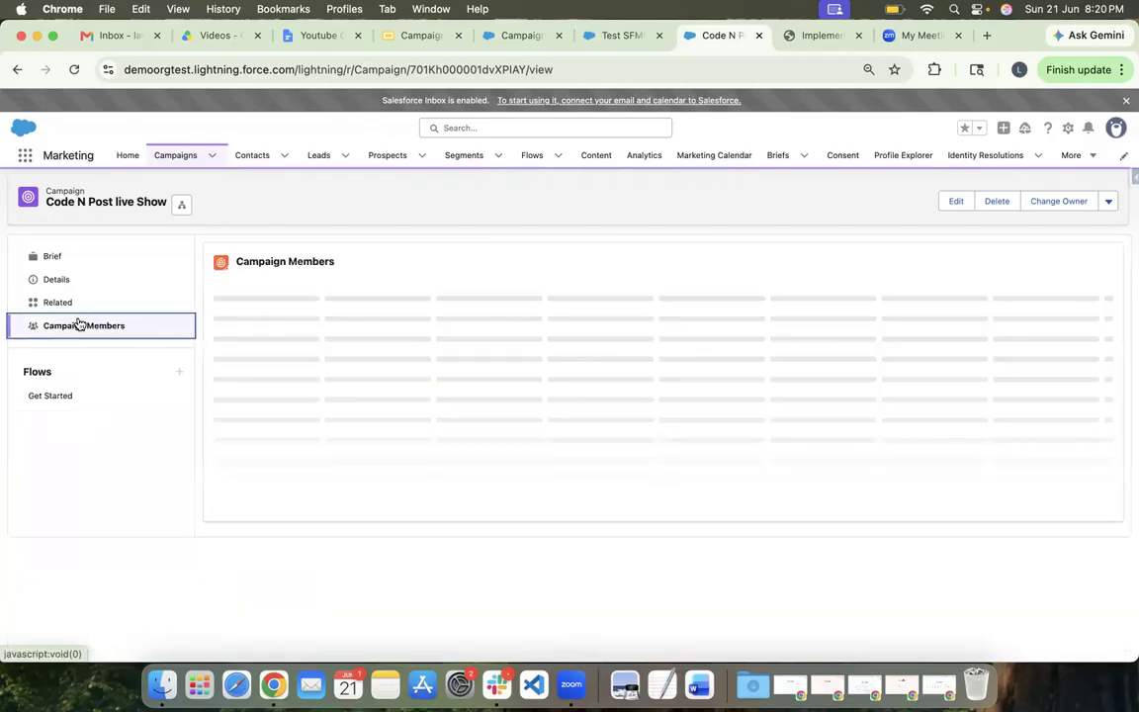
{"action": "left_click", "coordinate": [978, 263]}
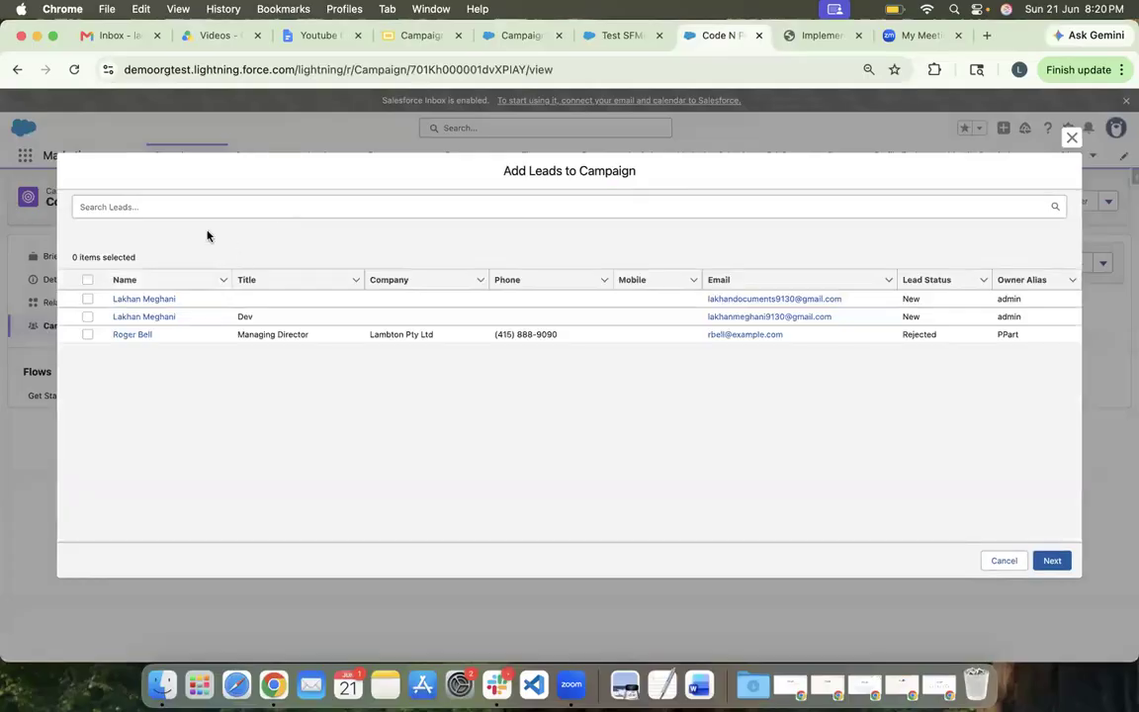
{"action": "left_click", "coordinate": [87, 307]}
{"action": "left_click", "coordinate": [87, 323]}
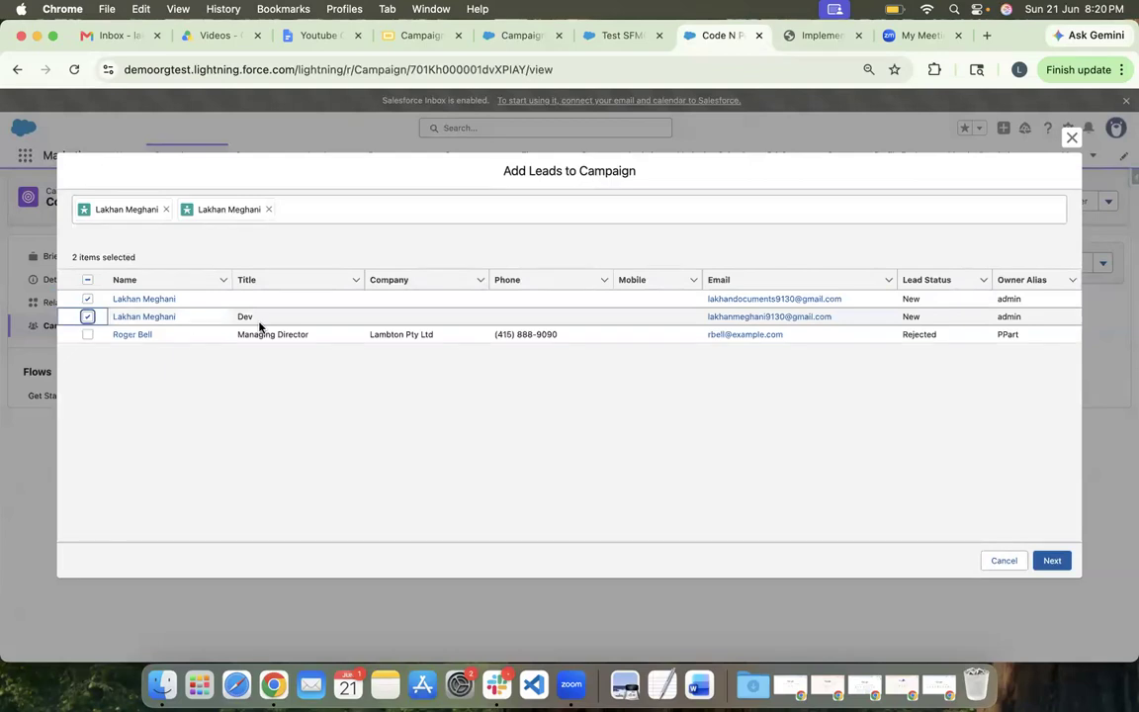
{"action": "left_click", "coordinate": [1052, 561]}
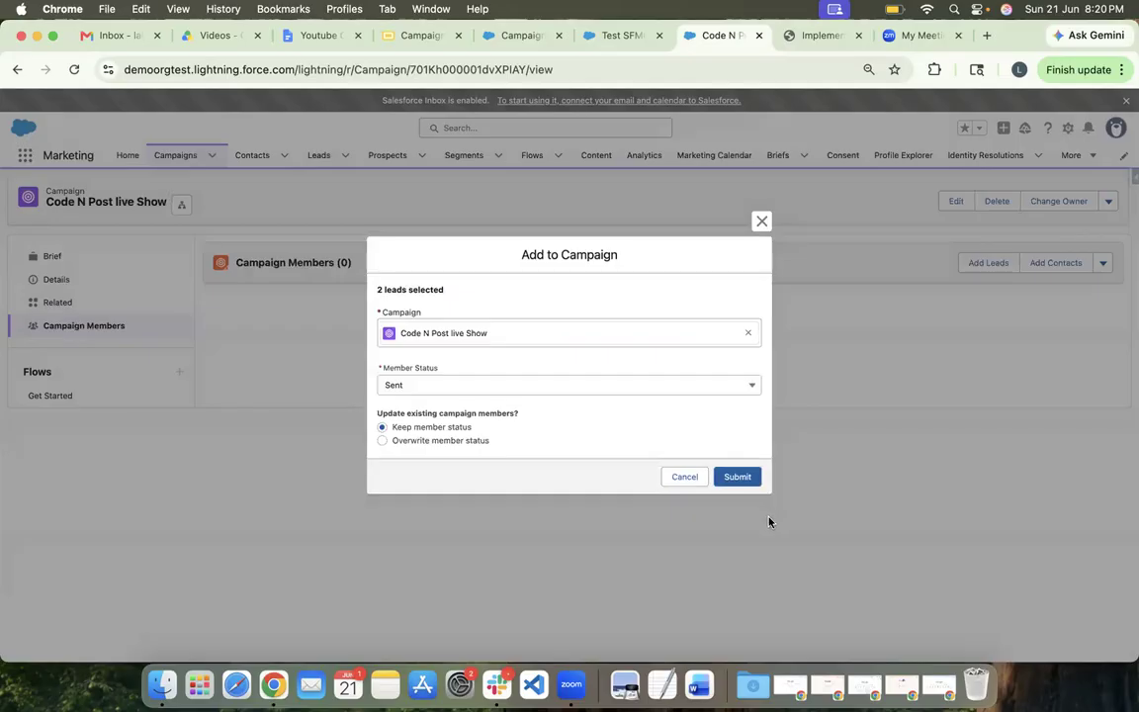
{"action": "left_click", "coordinate": [735, 478]}
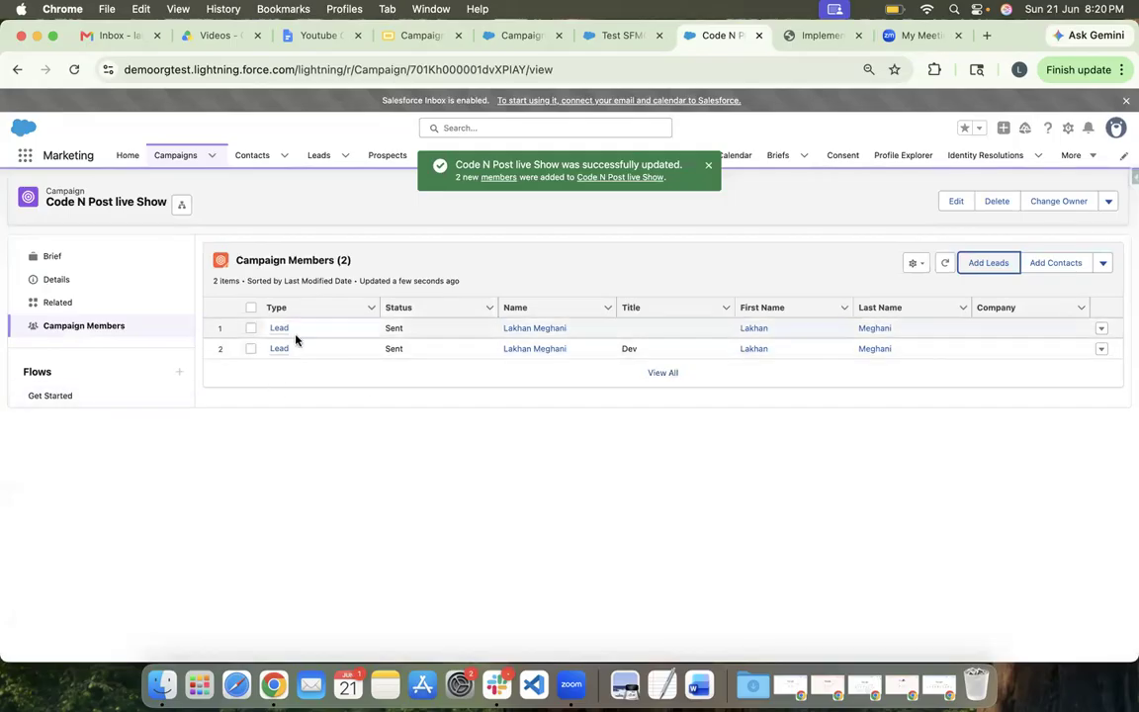
Step: Go through the Quick Start options for the campaign's flow and create the flow from Single Email
{"action": "left_click", "coordinate": [87, 398]}
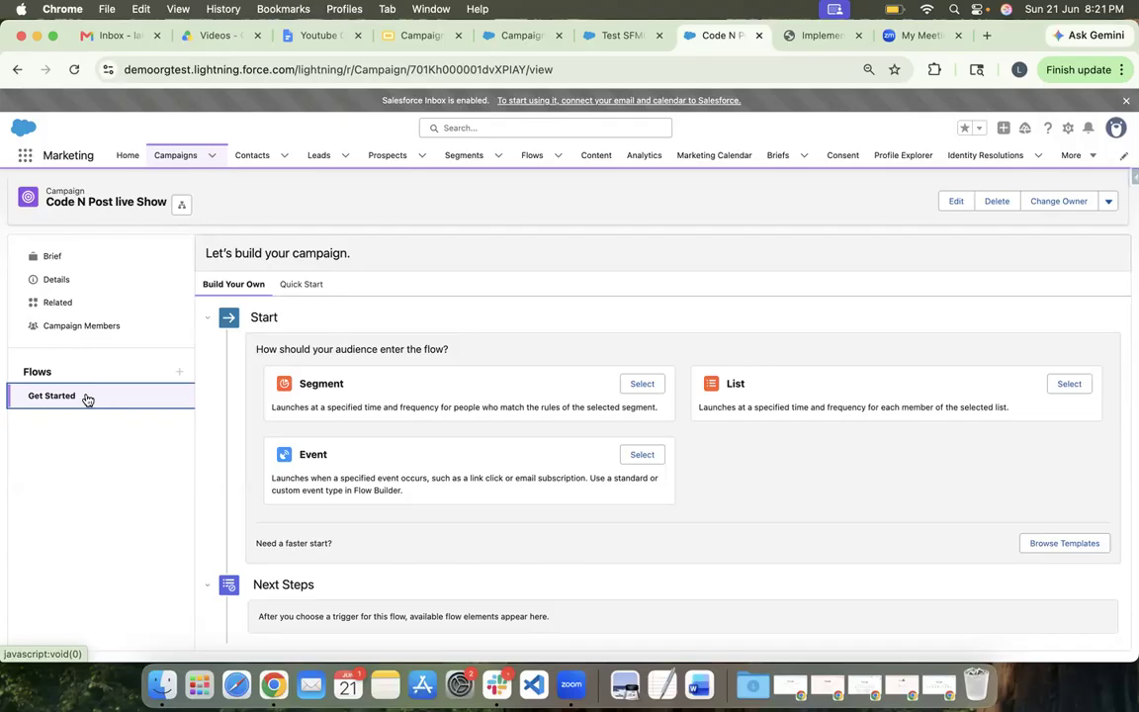
{"action": "left_click", "coordinate": [299, 287]}
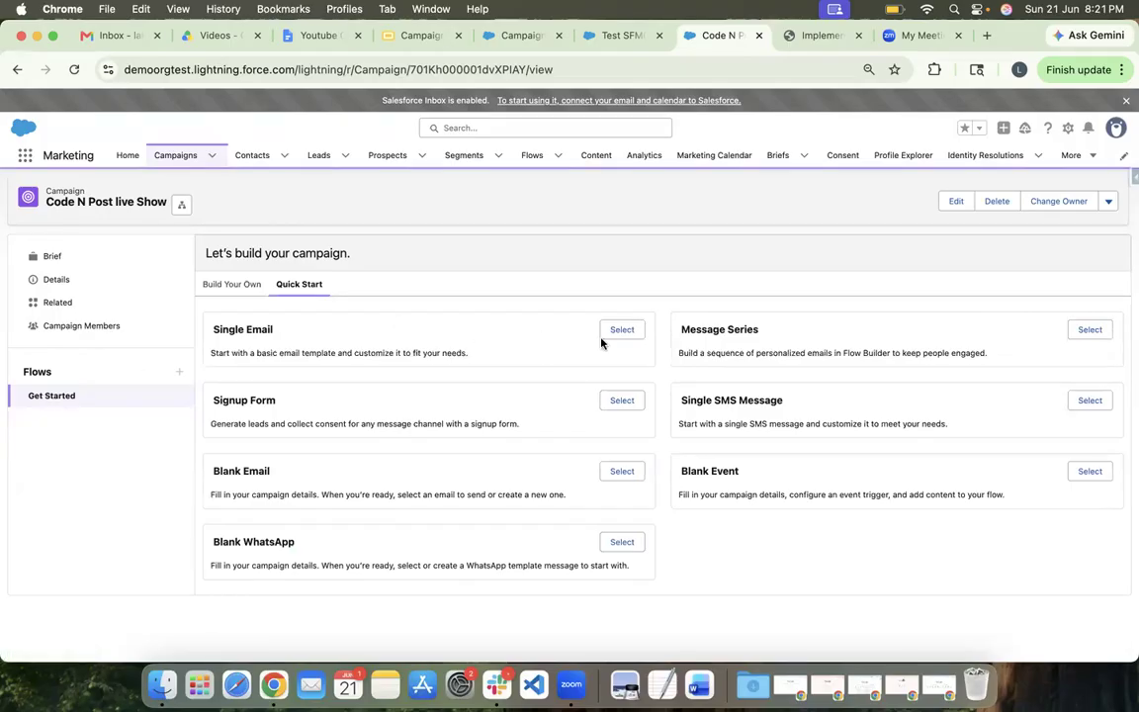
{"action": "triple_click", "coordinate": [307, 354]}
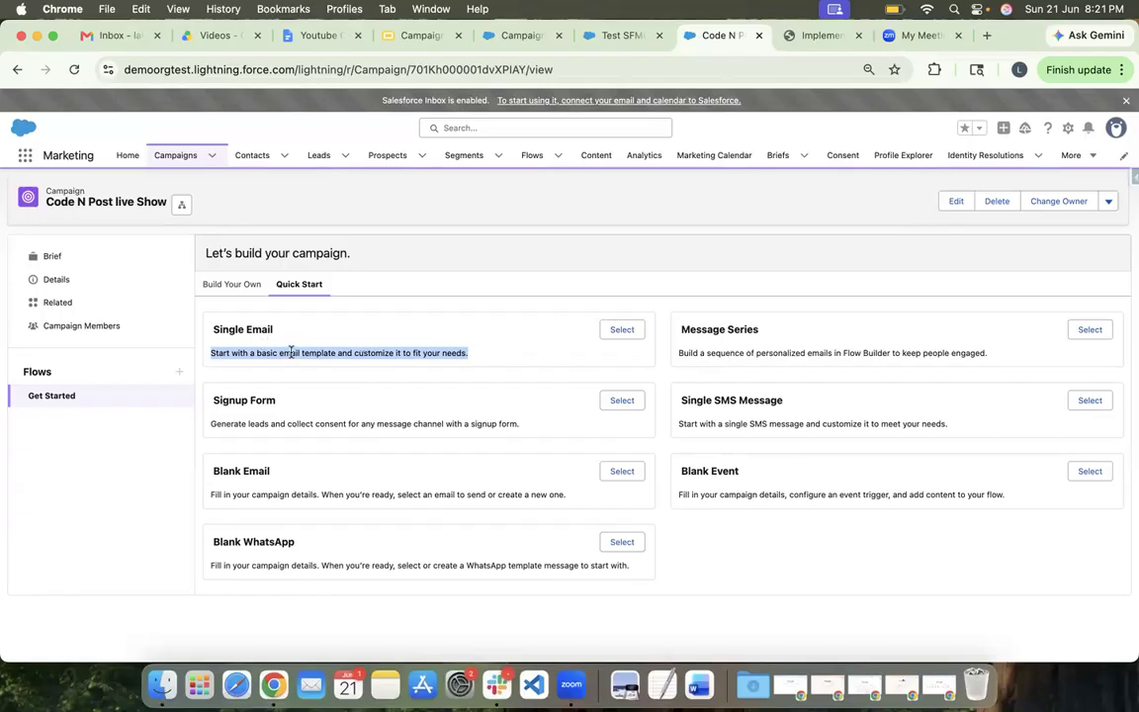
{"action": "left_click", "coordinate": [702, 352]}
{"action": "triple_click", "coordinate": [702, 352]}
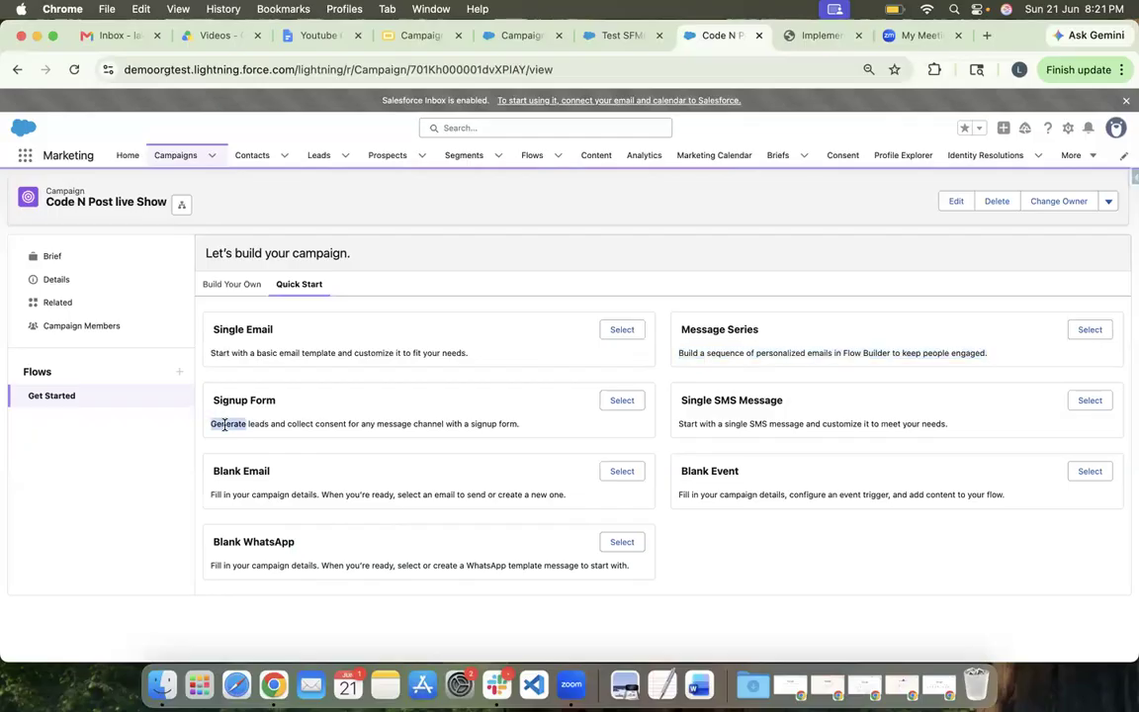
{"action": "triple_click", "coordinate": [224, 425]}
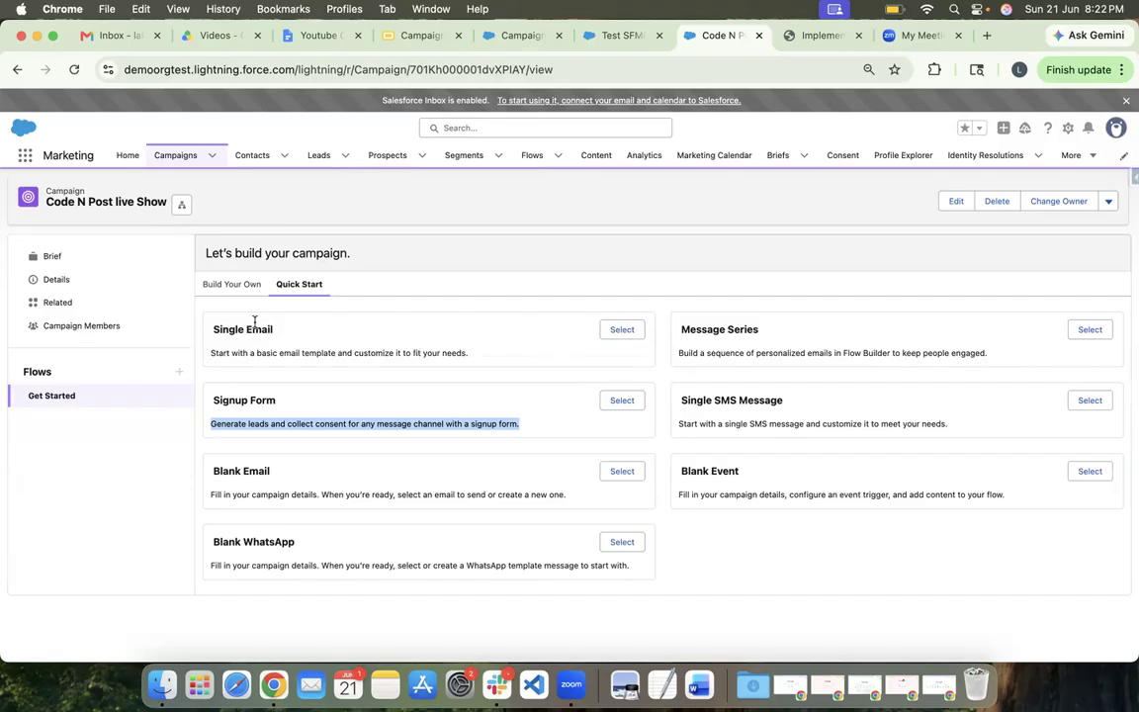
{"action": "left_click", "coordinate": [622, 330]}
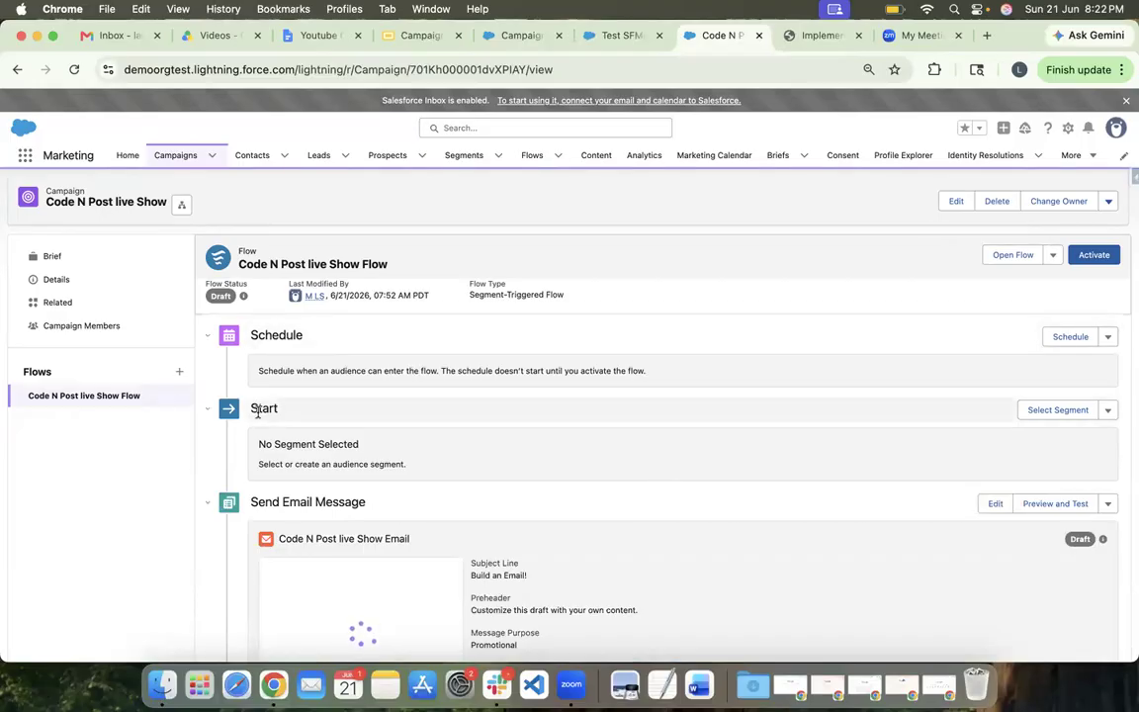
Step: Examine the new flow's Schedule, Start, Send Email Message, Configuration and Next Steps sections
{"action": "scroll", "coordinate": [327, 450], "scroll_direction": "down", "scroll_amount": 2}
{"action": "scroll", "coordinate": [326, 473], "scroll_direction": "down", "scroll_amount": 3}
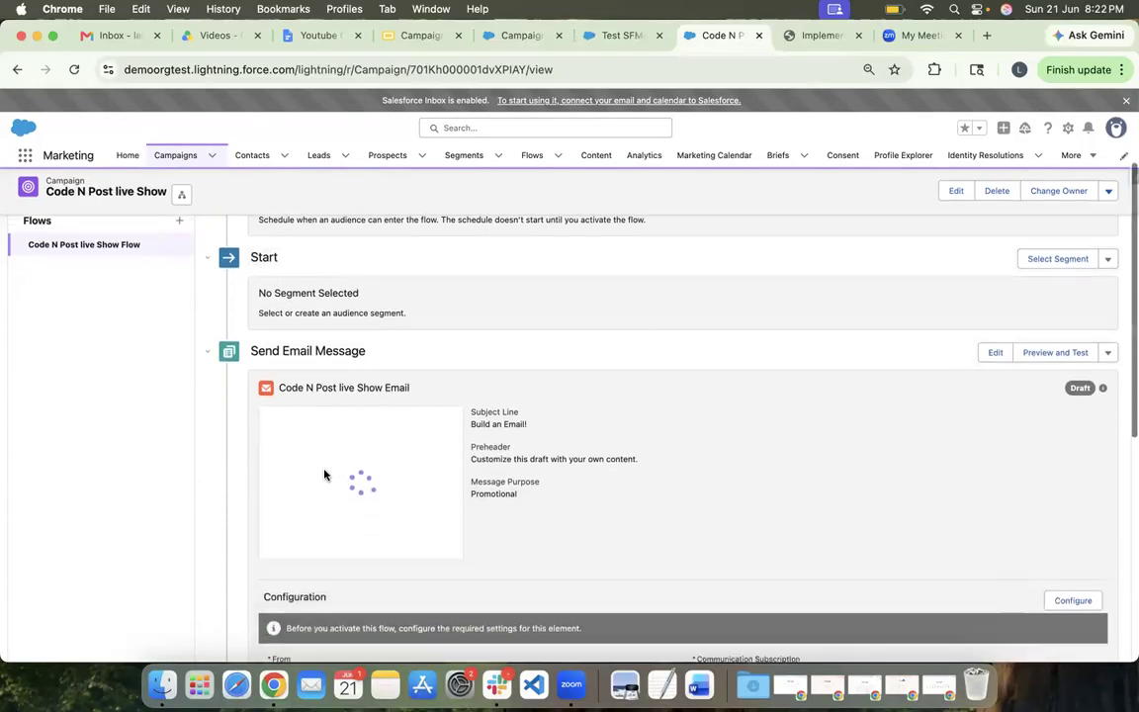
{"action": "scroll", "coordinate": [317, 485], "scroll_direction": "down", "scroll_amount": 5}
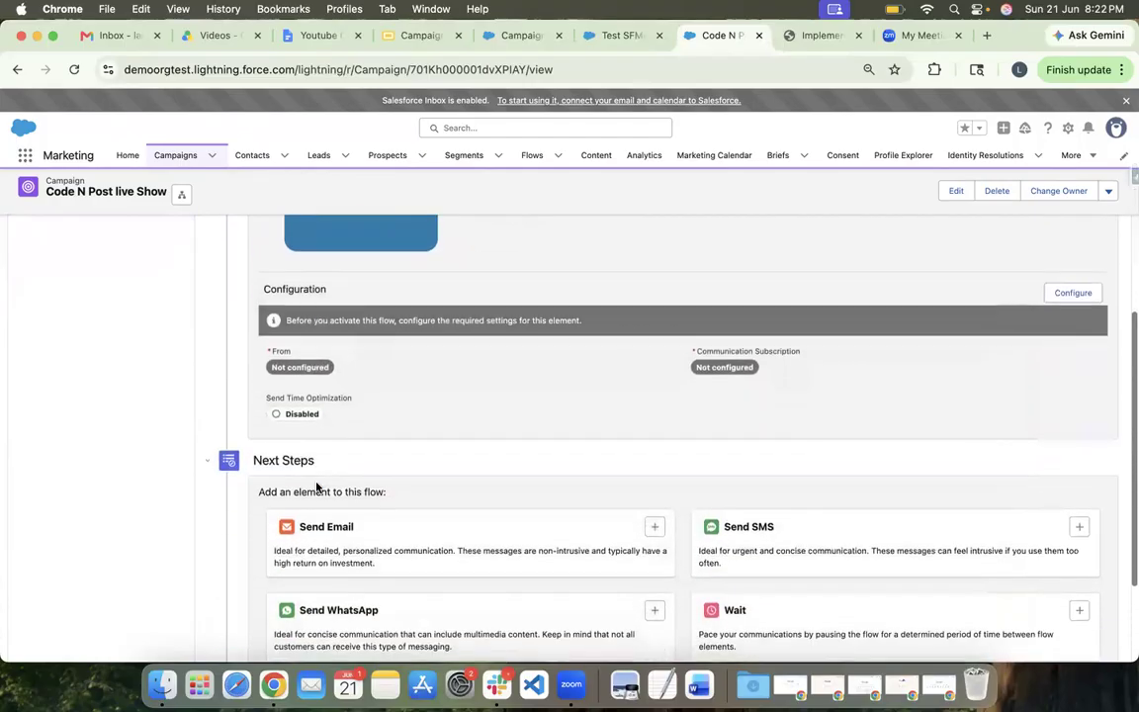
{"action": "scroll", "coordinate": [317, 484], "scroll_direction": "up", "scroll_amount": 10}
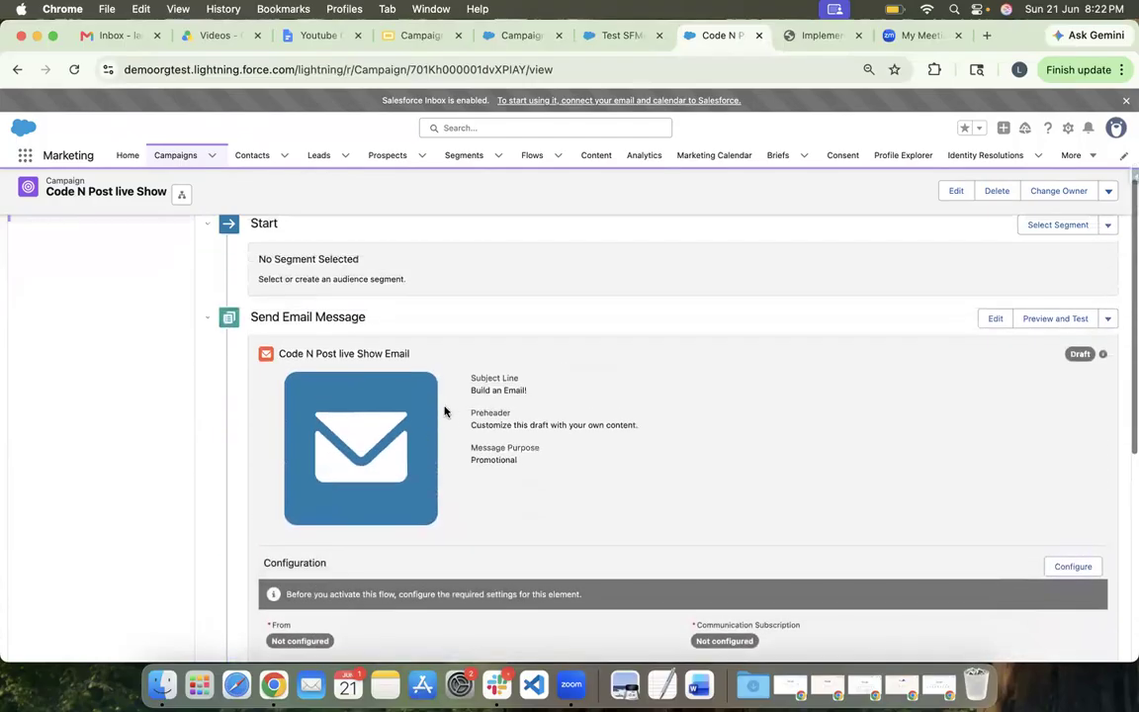
{"action": "scroll", "coordinate": [445, 411], "scroll_direction": "up", "scroll_amount": 1}
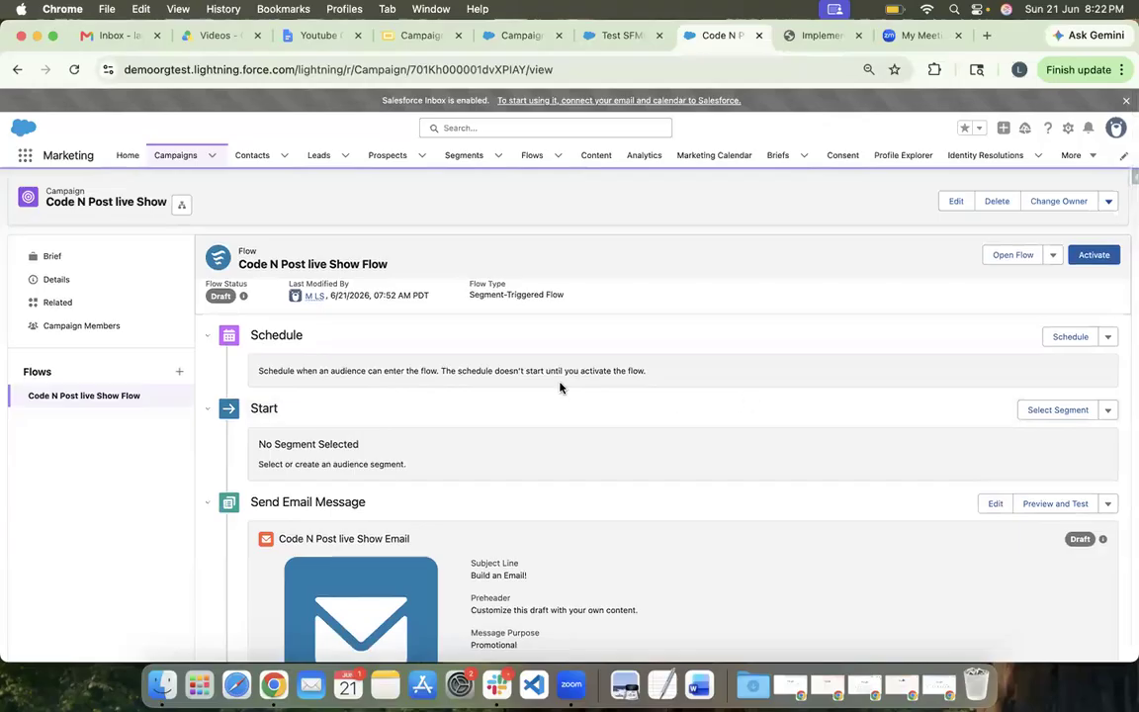
{"action": "double_click", "coordinate": [265, 408]}
{"action": "triple_click", "coordinate": [263, 465]}
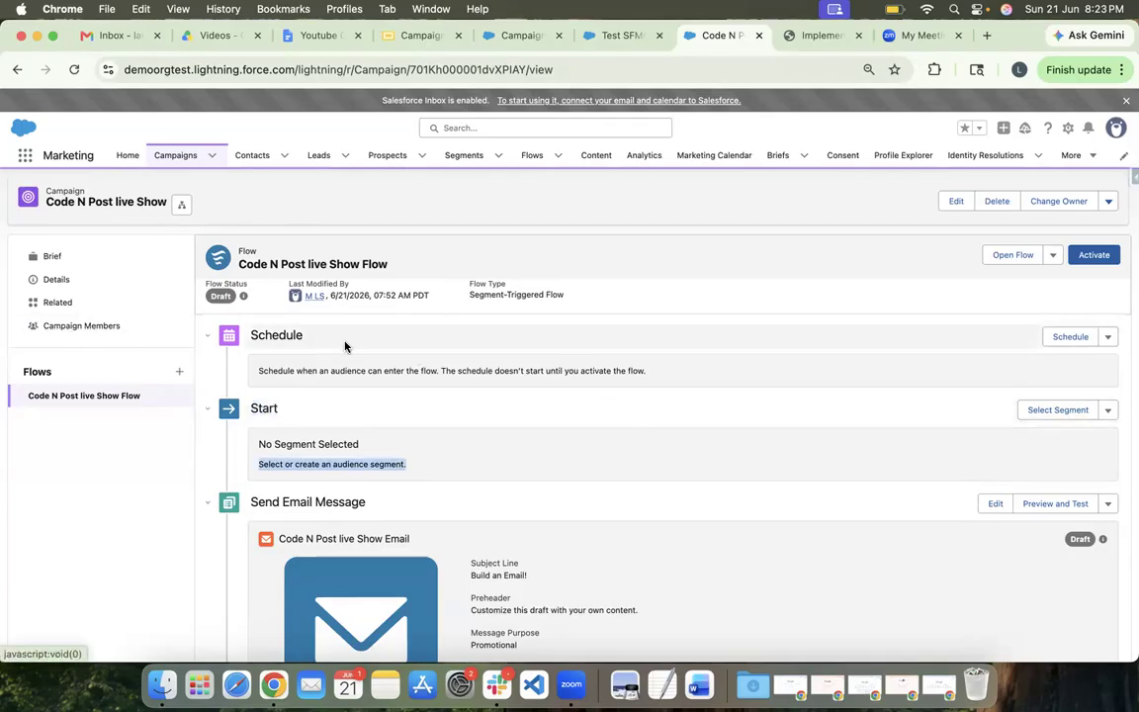
Step: Open the segment options for the flow's Start element and check the existing segments in the Data Cloud segment list
{"action": "left_click", "coordinate": [1077, 413]}
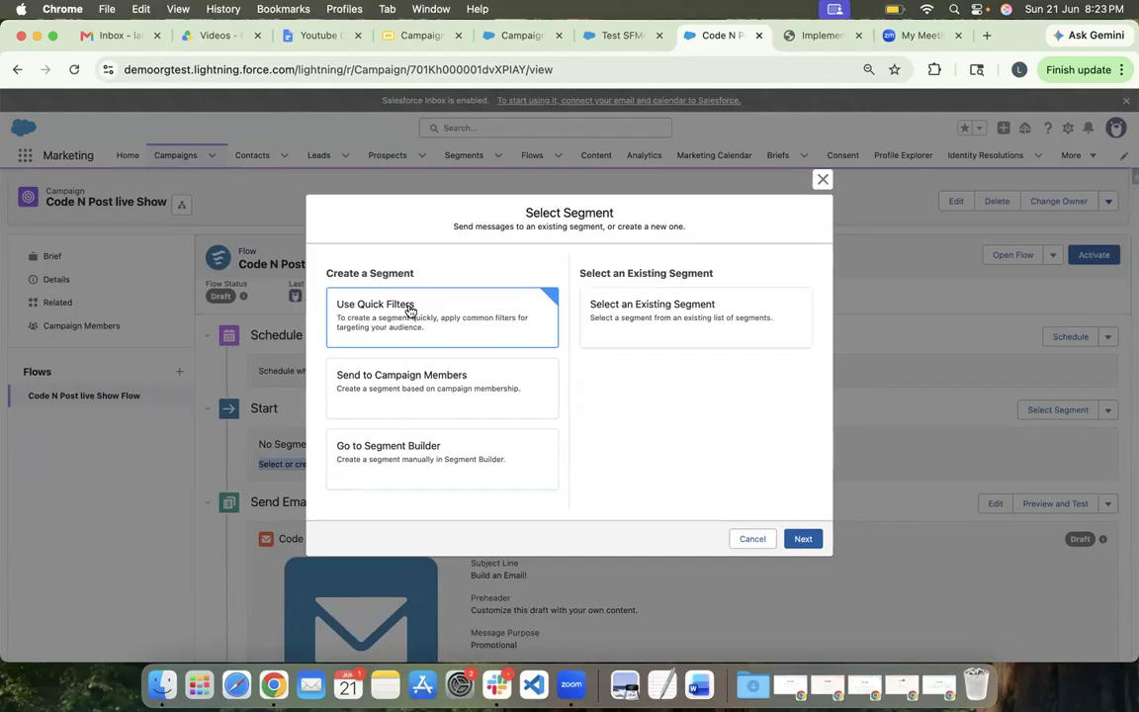
{"action": "left_click", "coordinate": [605, 39]}
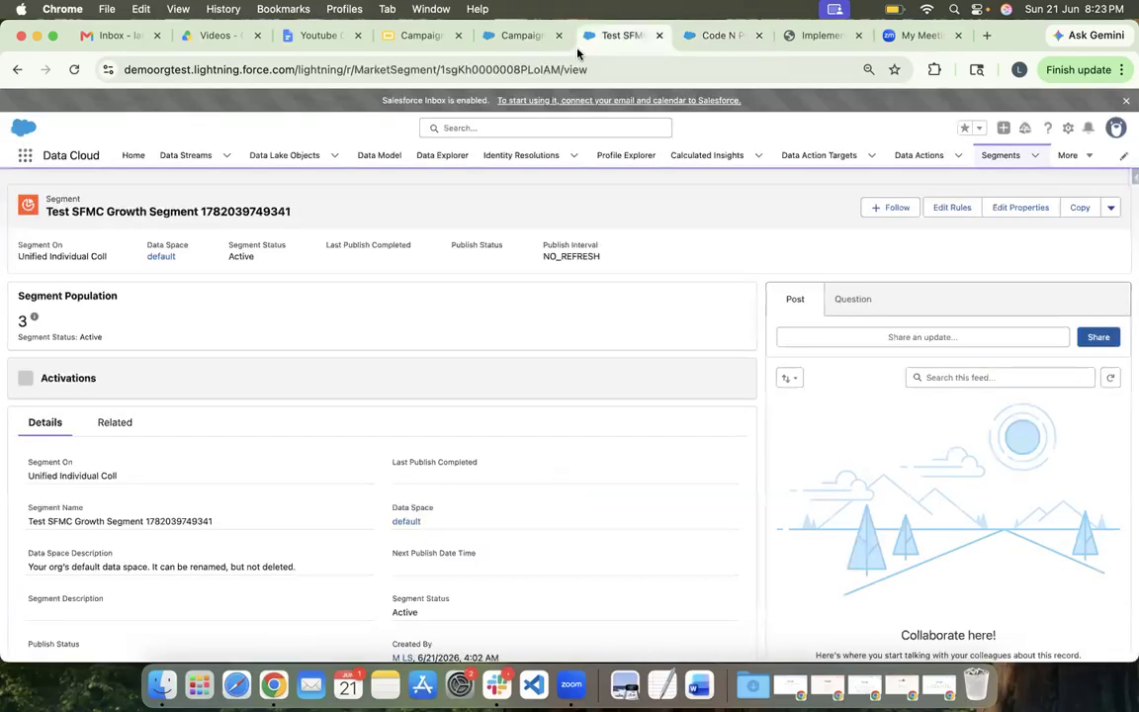
{"action": "left_click", "coordinate": [75, 73]}
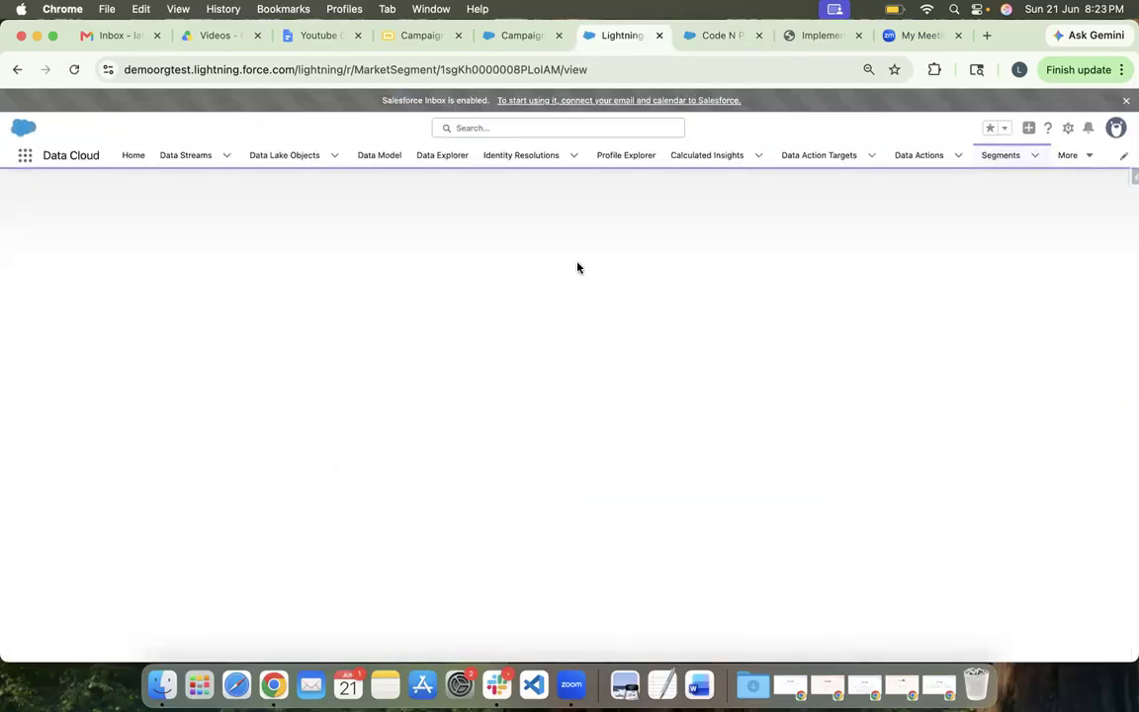
{"action": "left_click", "coordinate": [1002, 164]}
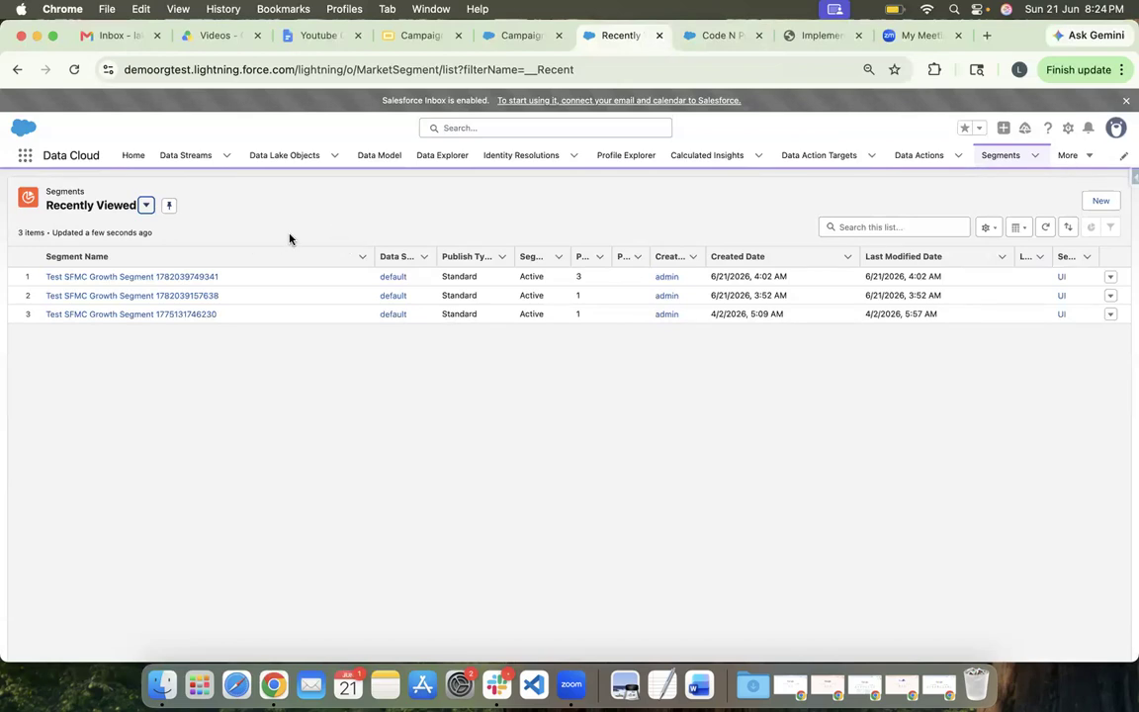
{"action": "left_click", "coordinate": [710, 36]}
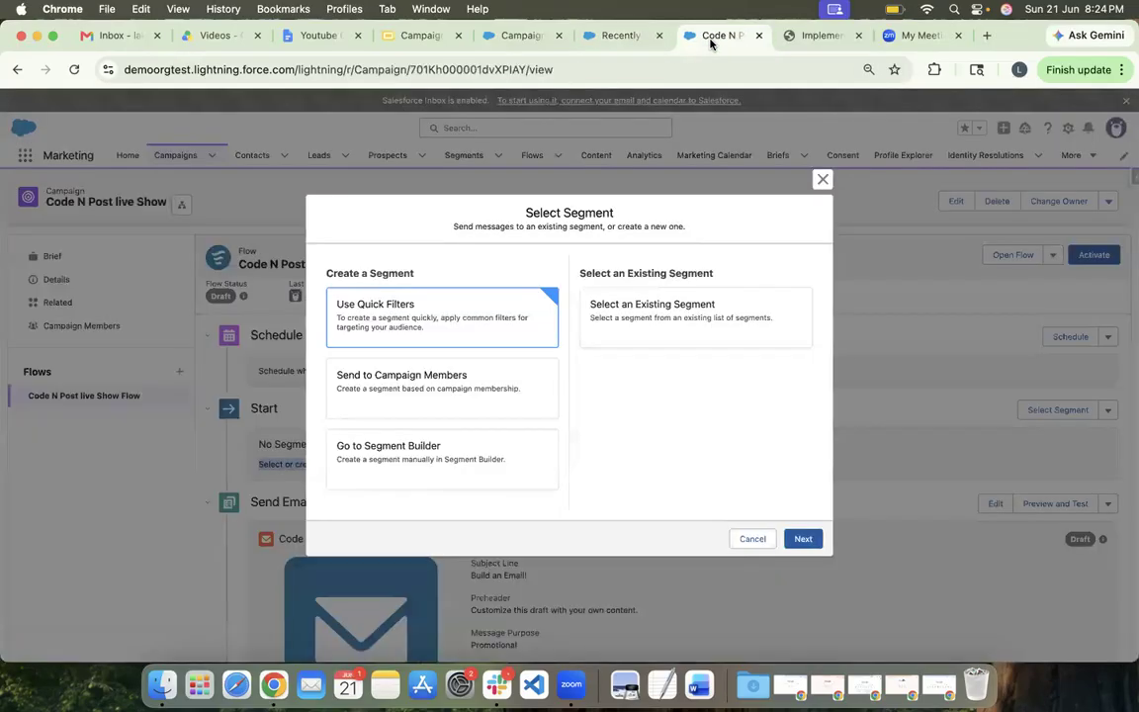
Step: Create the flow's audience segment with the Send to Campaign Members option
{"action": "left_click", "coordinate": [402, 395]}
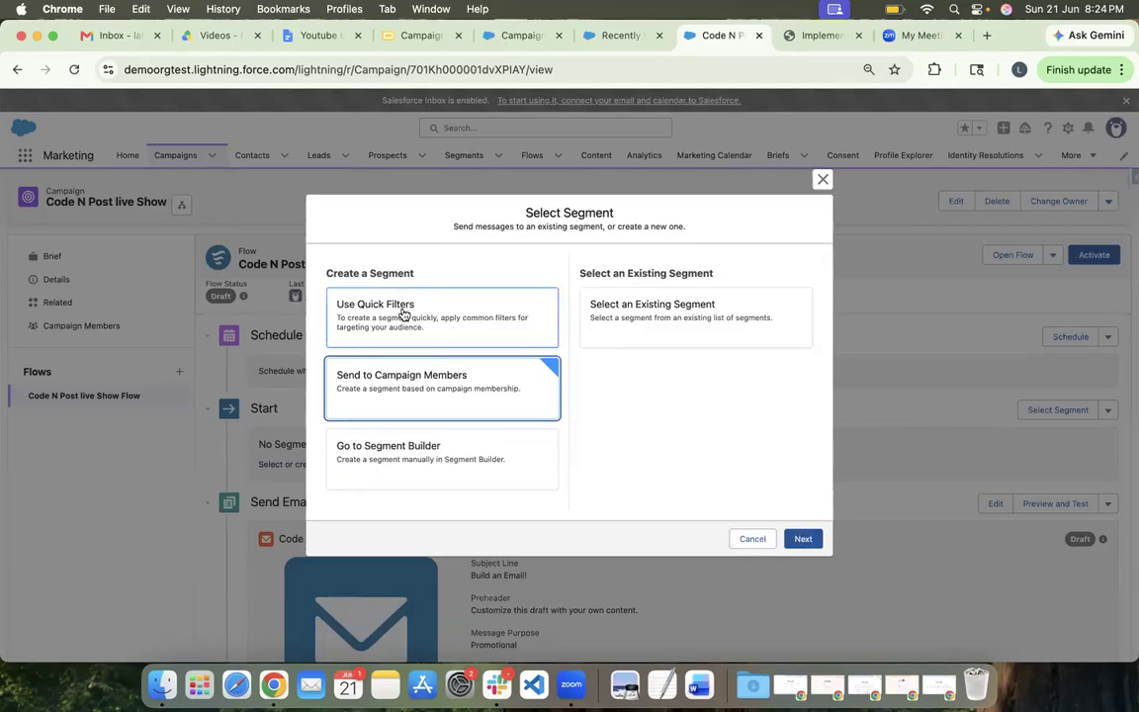
{"action": "left_click", "coordinate": [678, 306]}
{"action": "left_click", "coordinate": [420, 383]}
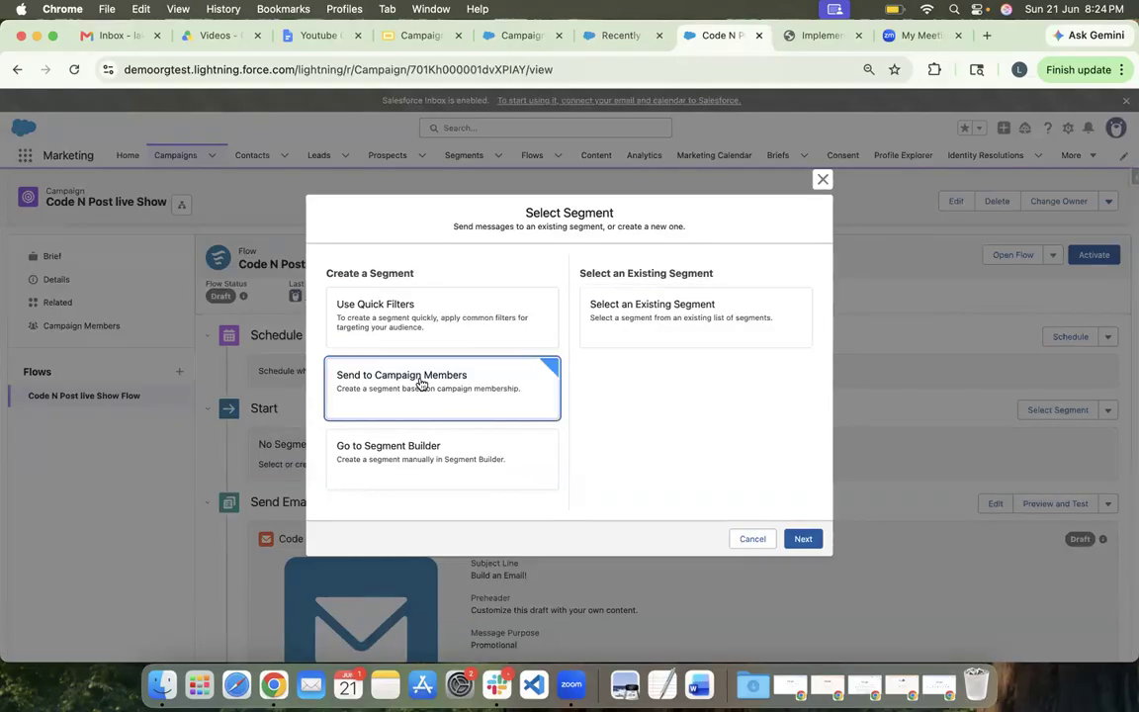
{"action": "left_click", "coordinate": [801, 540]}
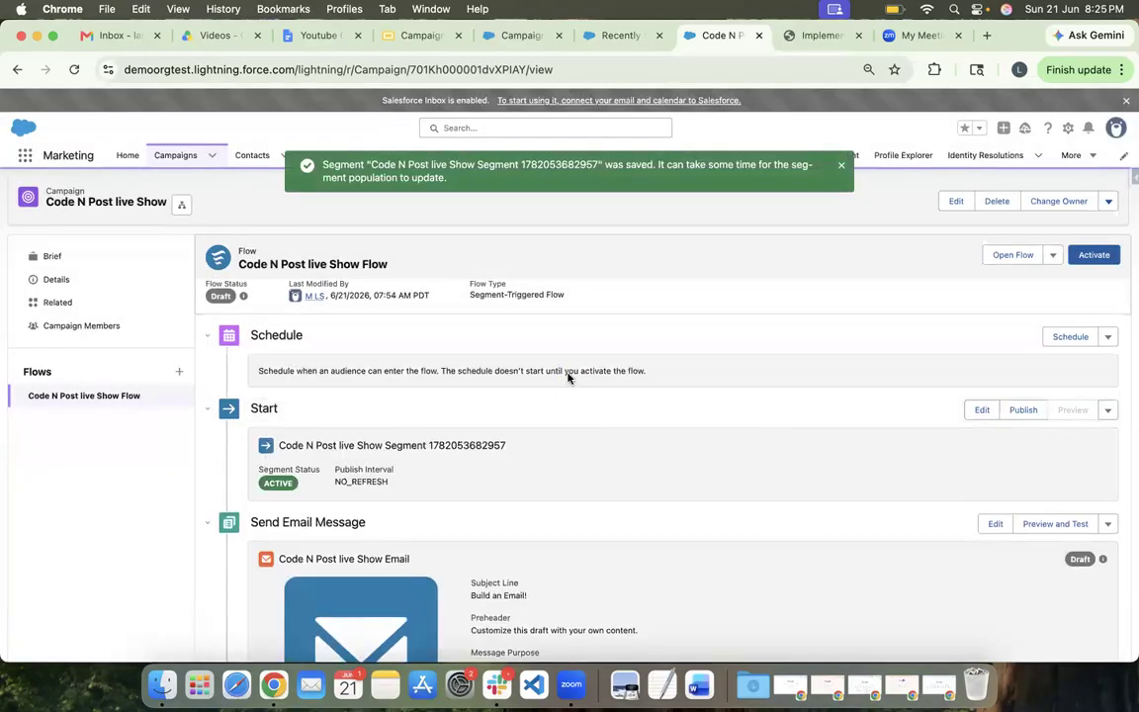
Step: Find the new segment by its copied number in the Data Cloud segment list and widen the Population column
{"action": "double_click", "coordinate": [543, 164]}
{"action": "key", "text": "super+c"}
{"action": "left_click", "coordinate": [511, 38]}
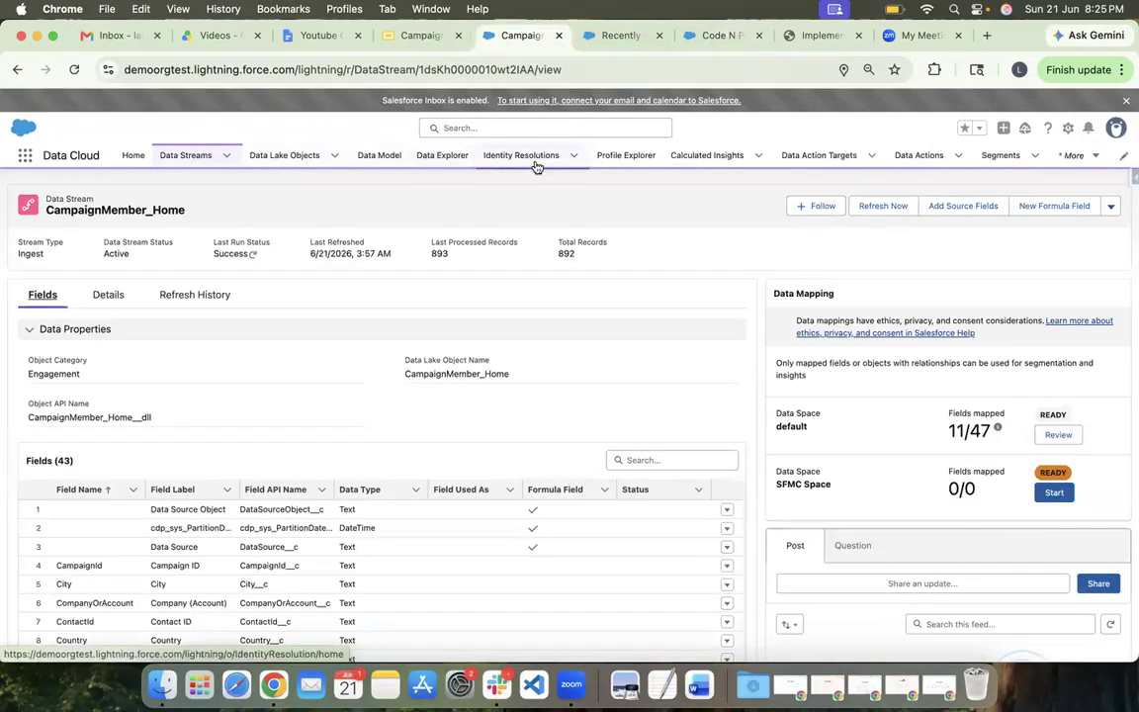
{"action": "left_click", "coordinate": [1008, 157]}
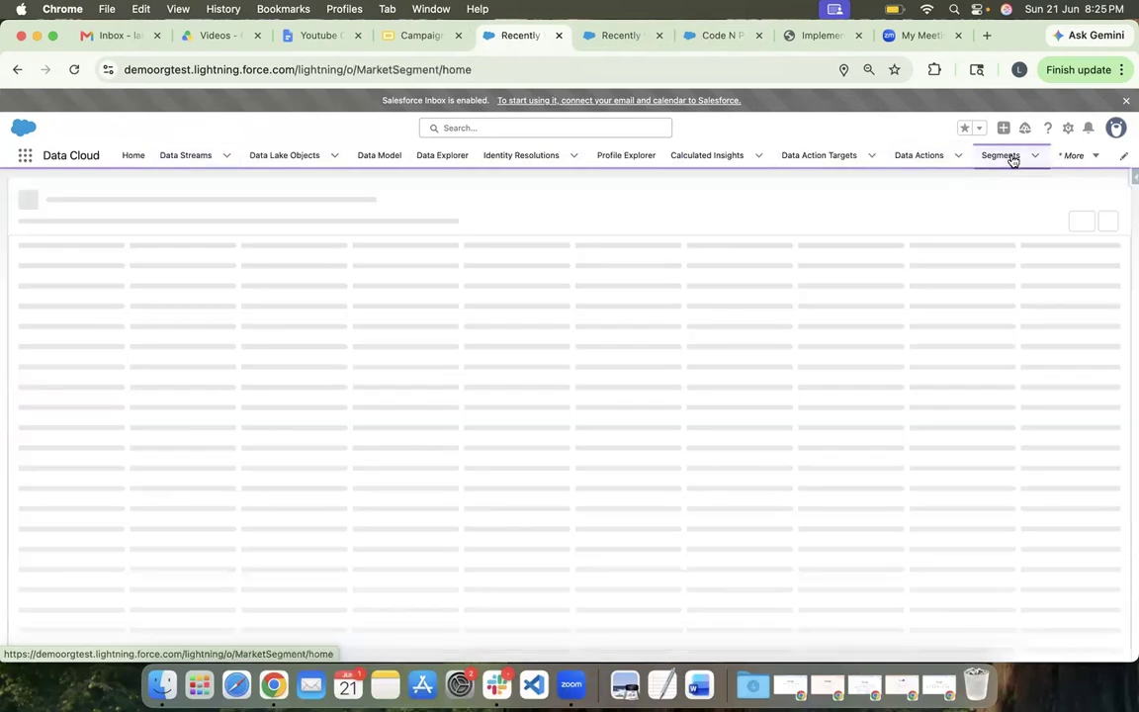
{"action": "key", "text": "super+f"}
{"action": "key", "text": "super+v"}
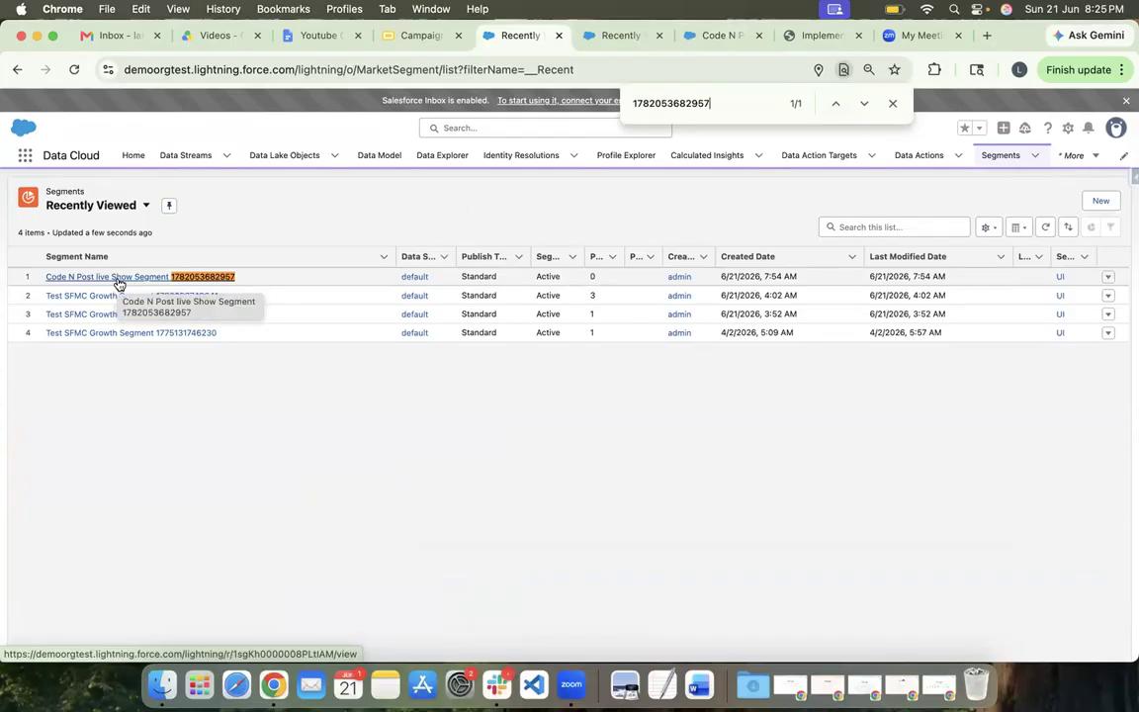
{"action": "left_click_drag", "start_coordinate": [621, 257], "coordinate": [666, 258]}
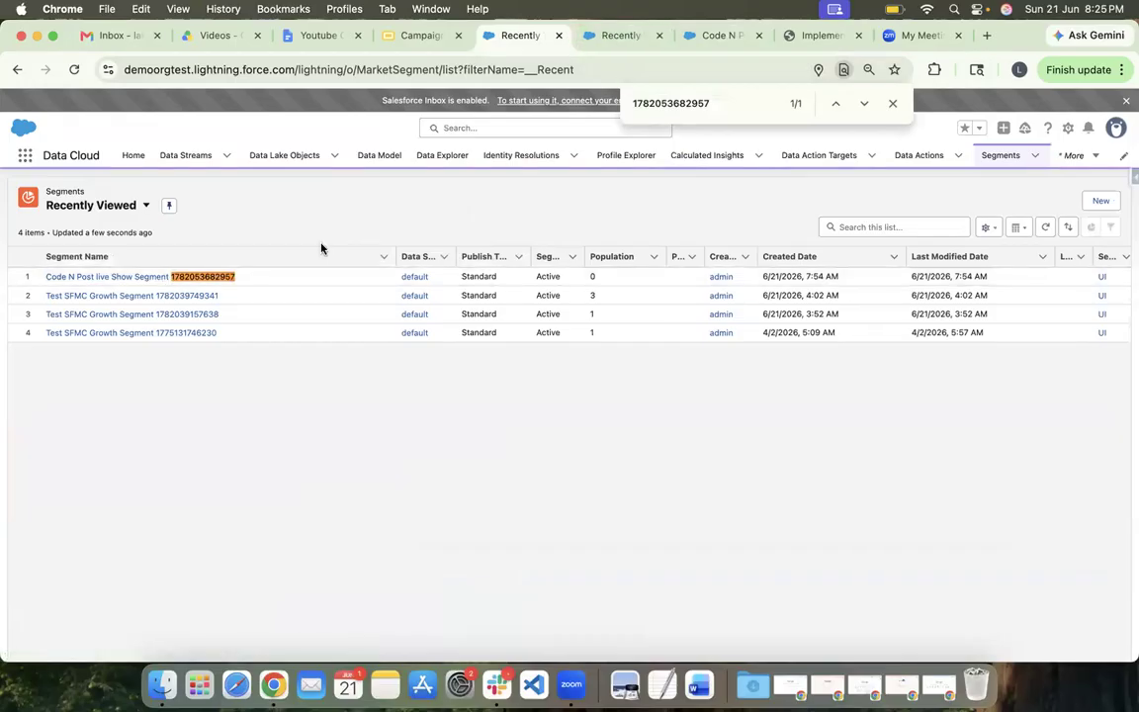
Step: Check the total records of the CampaignMember_Home data stream and return to the segment list
{"action": "left_click", "coordinate": [191, 161]}
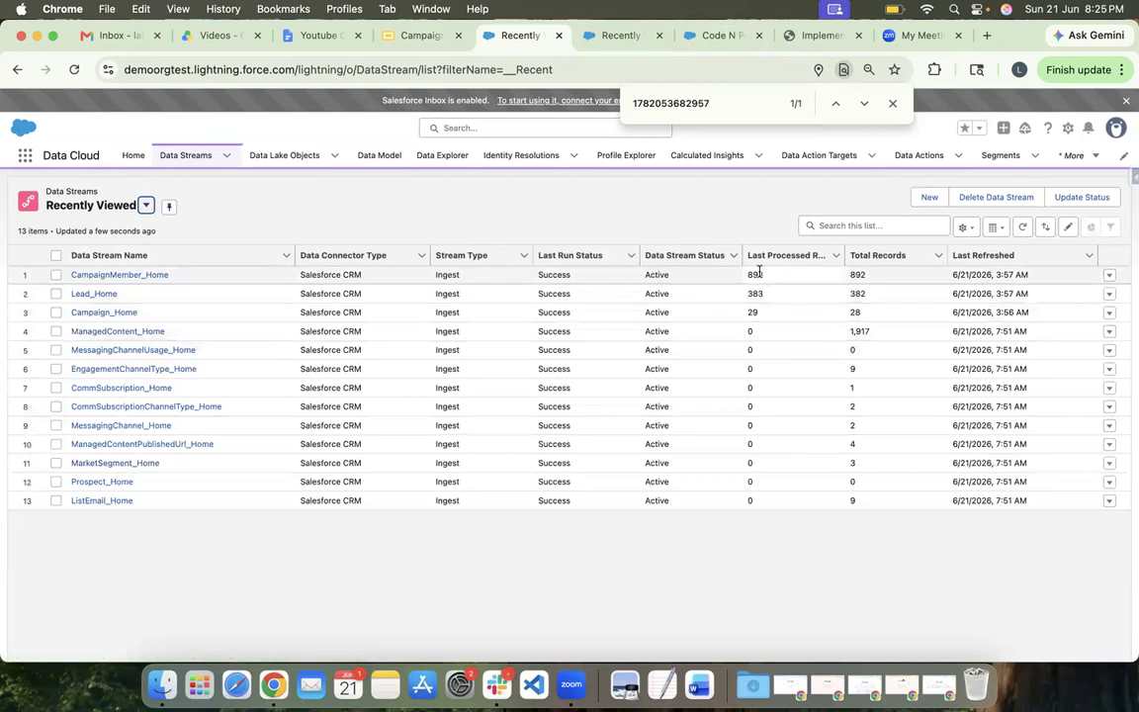
{"action": "left_click", "coordinate": [854, 276]}
{"action": "double_click", "coordinate": [856, 276]}
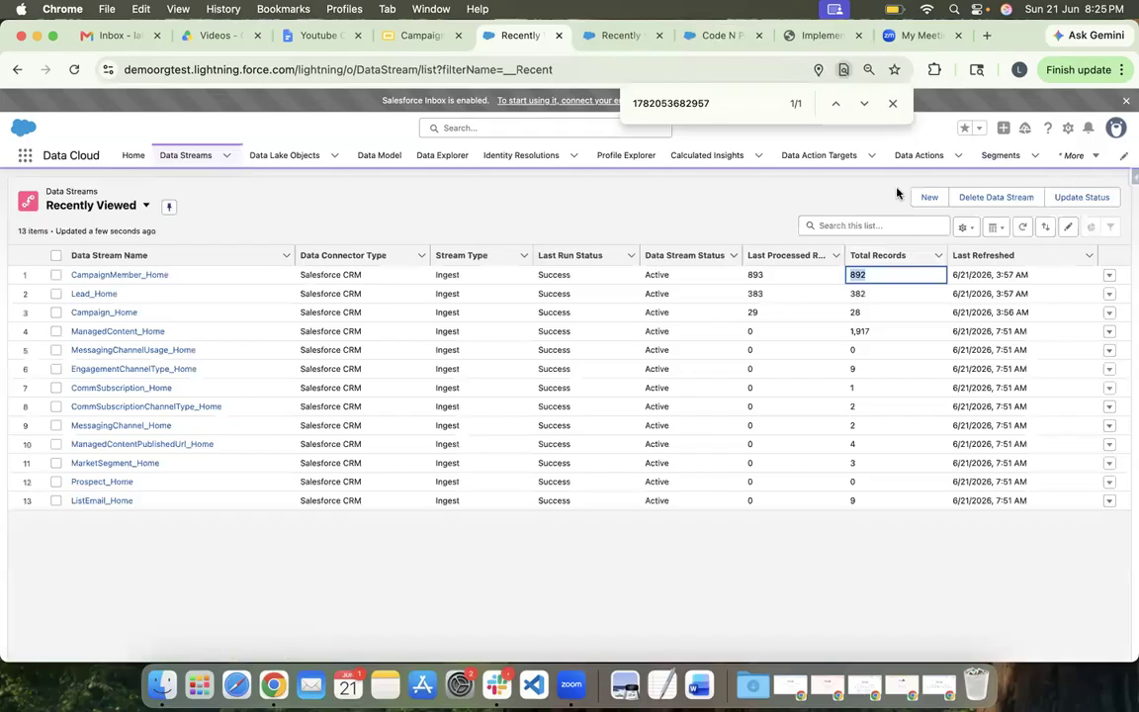
{"action": "left_click", "coordinate": [1004, 164]}
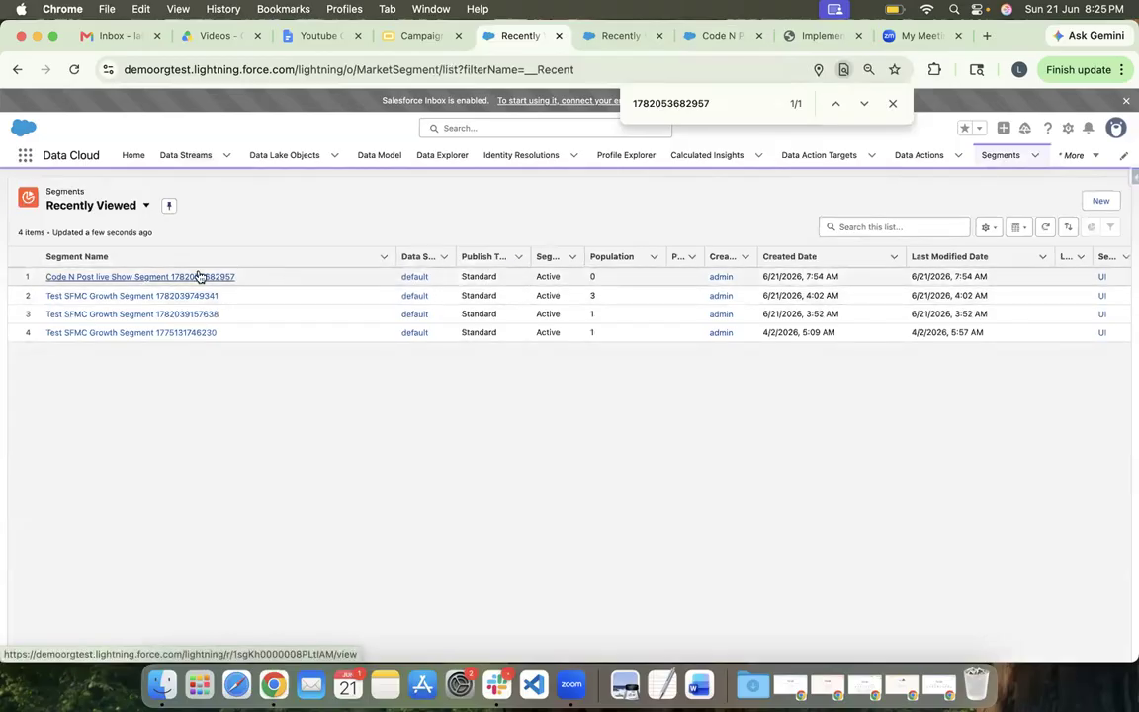
Step: Return to the Code N Post live Show campaign and examine the segment assigned in the flow's Start section
{"action": "left_click", "coordinate": [608, 47]}
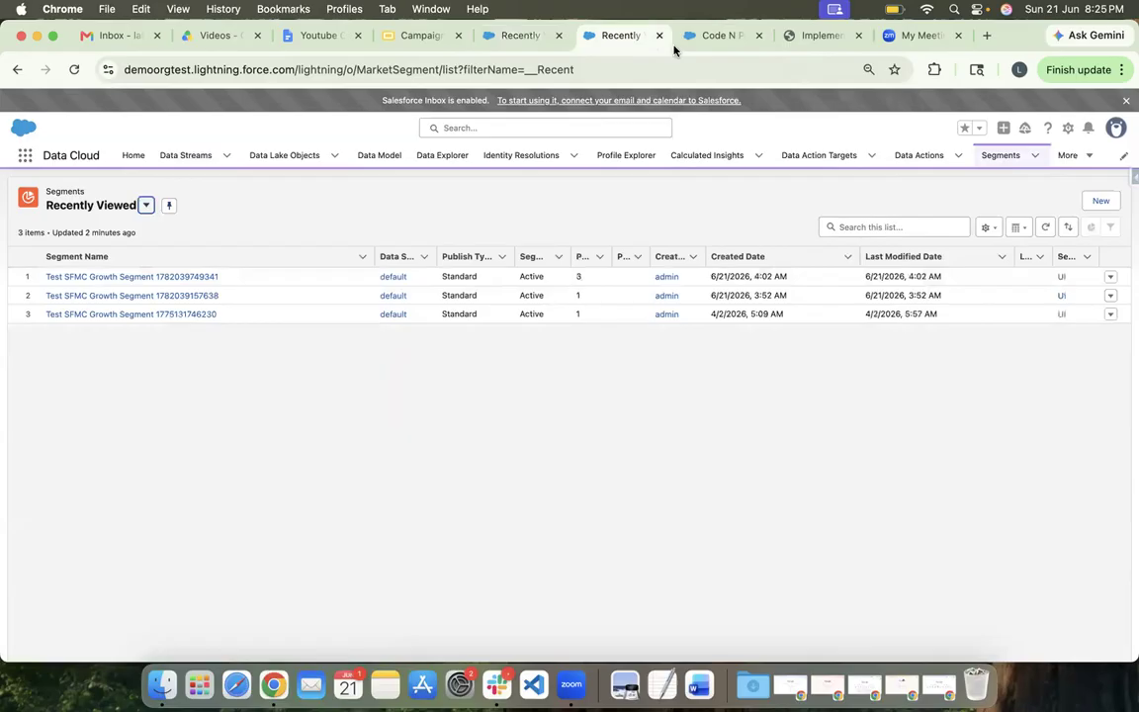
{"action": "left_click", "coordinate": [712, 40]}
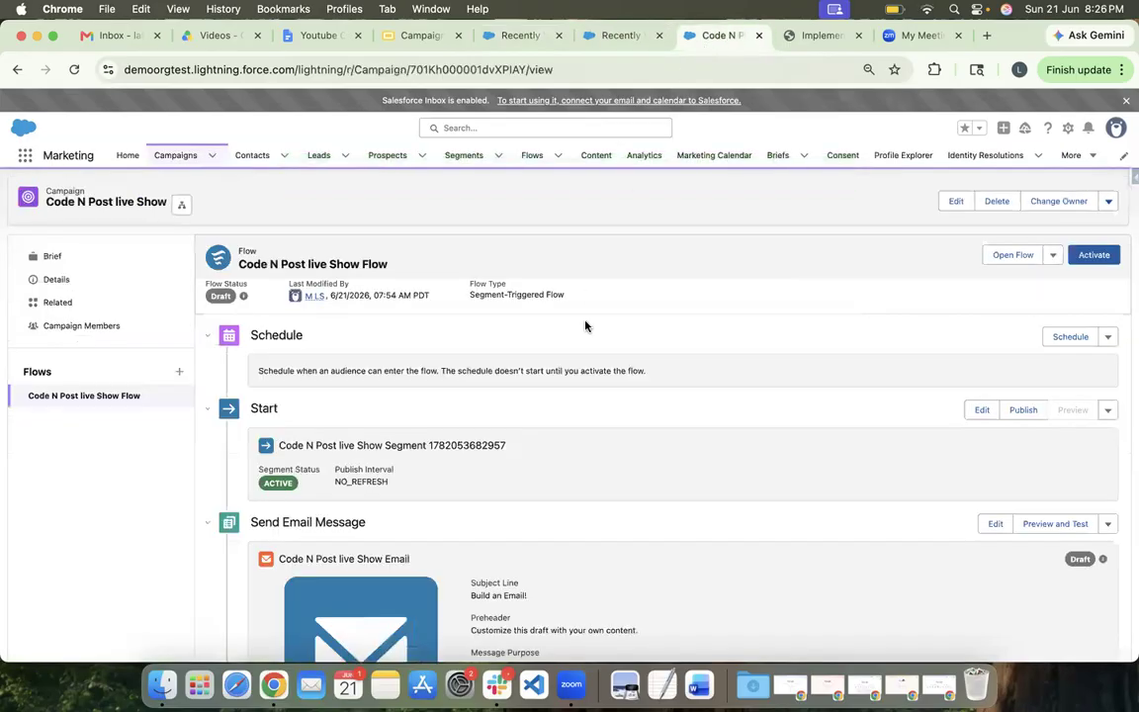
{"action": "triple_click", "coordinate": [442, 445]}
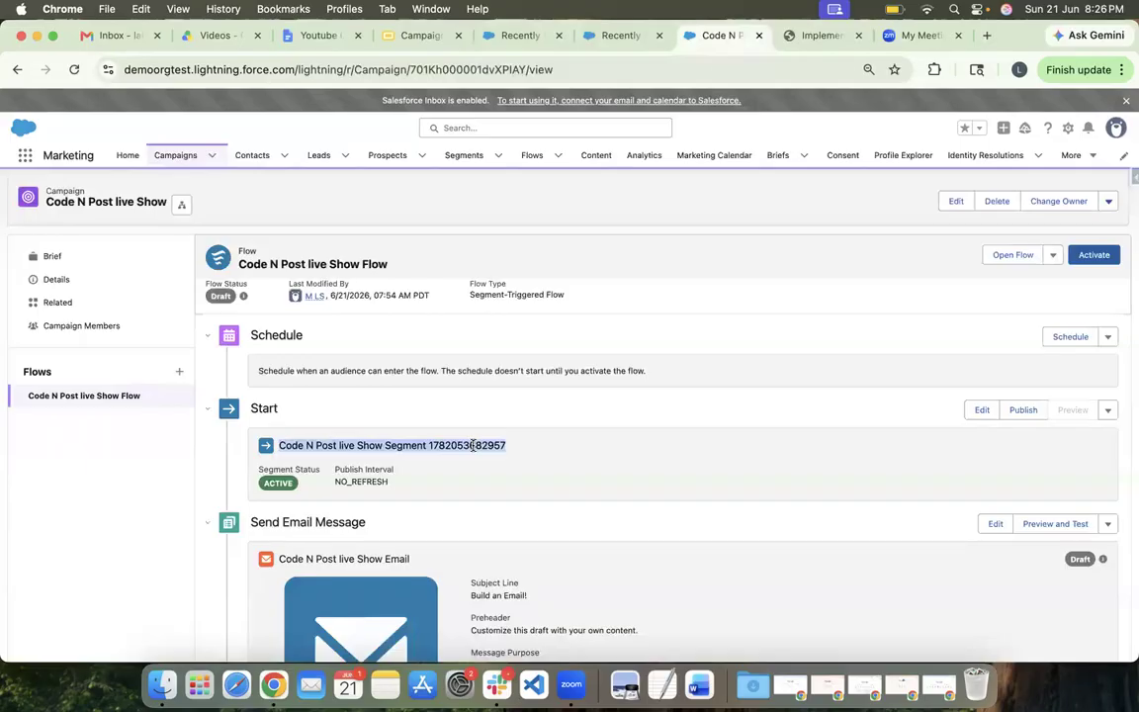
{"action": "scroll", "coordinate": [472, 445], "scroll_direction": "down", "scroll_amount": 3}
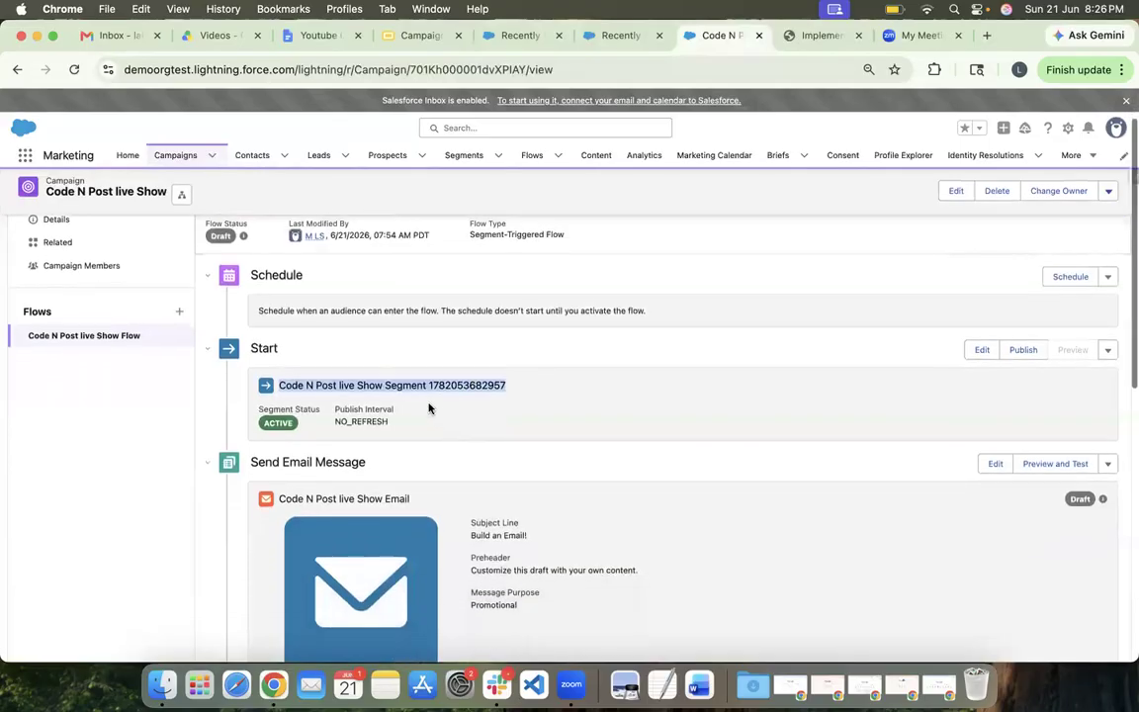
{"action": "triple_click", "coordinate": [396, 382]}
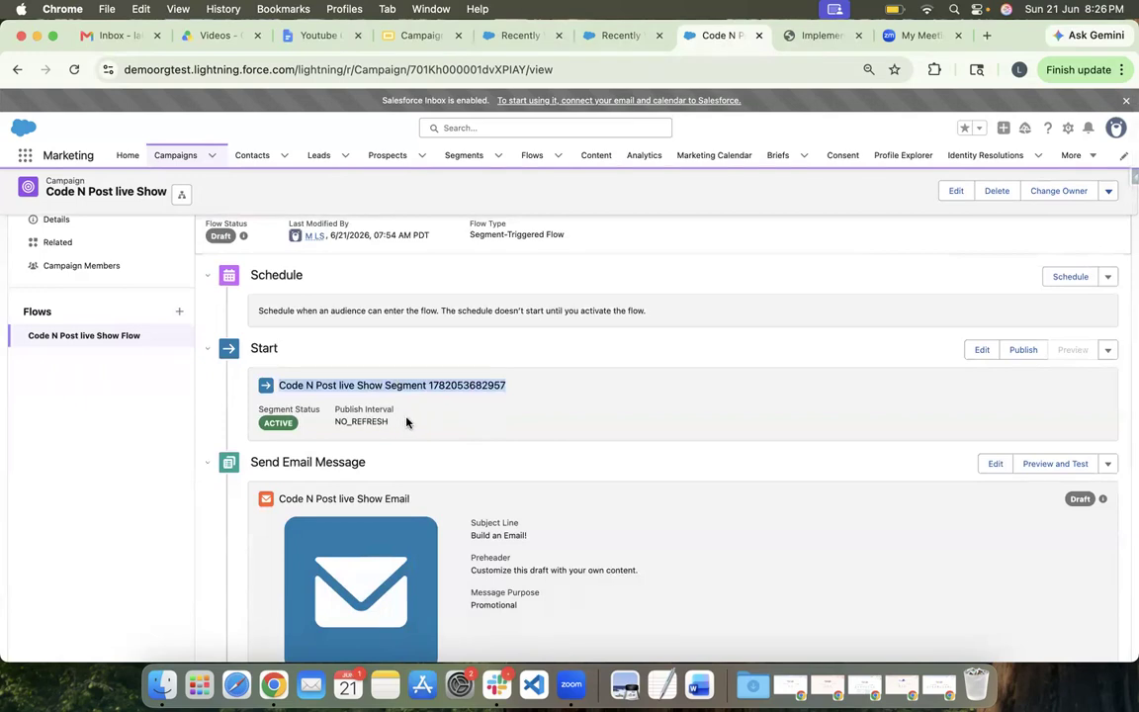
{"action": "left_click", "coordinate": [452, 385]}
{"action": "double_click", "coordinate": [452, 385]}
Step: Replace the flow's email with the existing Email_20260510_143851 from the Newsletter Emails folder of Content Workspace for Marketing Cloud
{"action": "scroll", "coordinate": [593, 385], "scroll_direction": "down", "scroll_amount": 4}
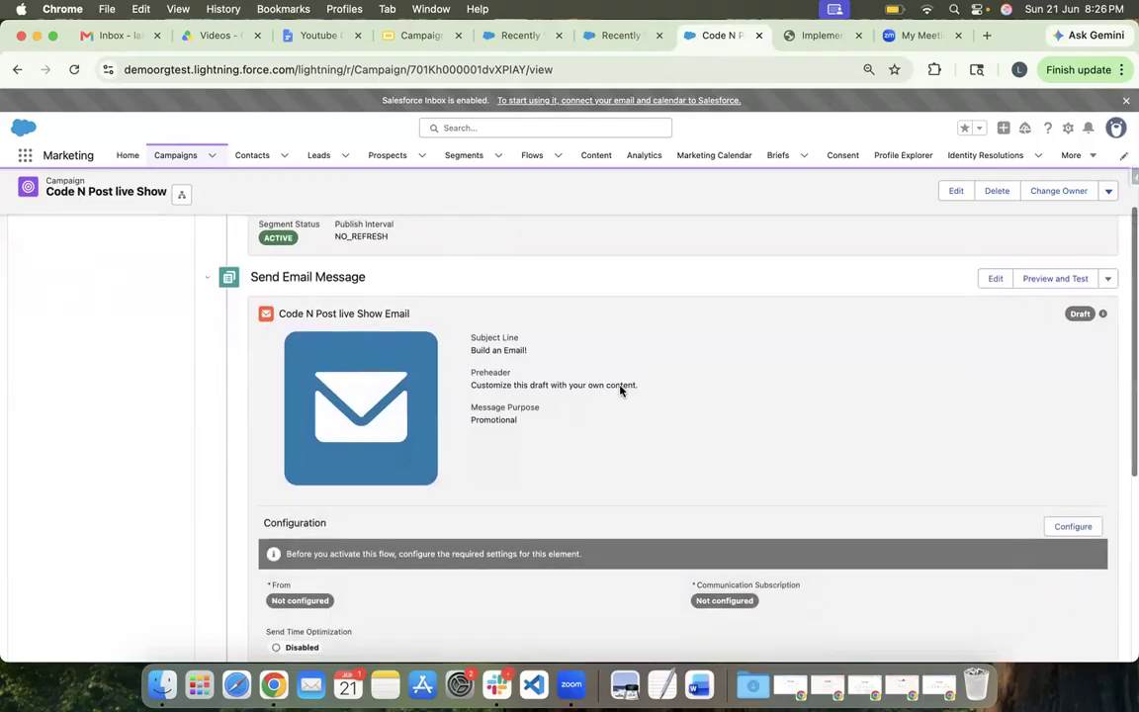
{"action": "scroll", "coordinate": [621, 389], "scroll_direction": "up", "scroll_amount": 1}
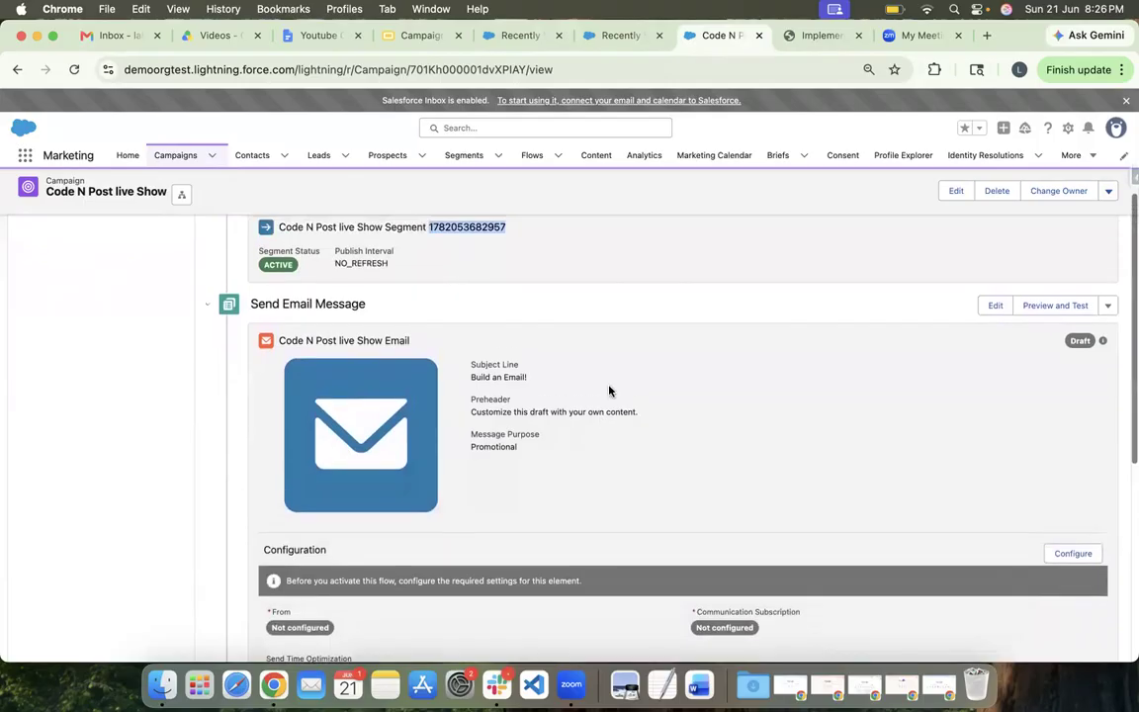
{"action": "left_click", "coordinate": [1108, 306]}
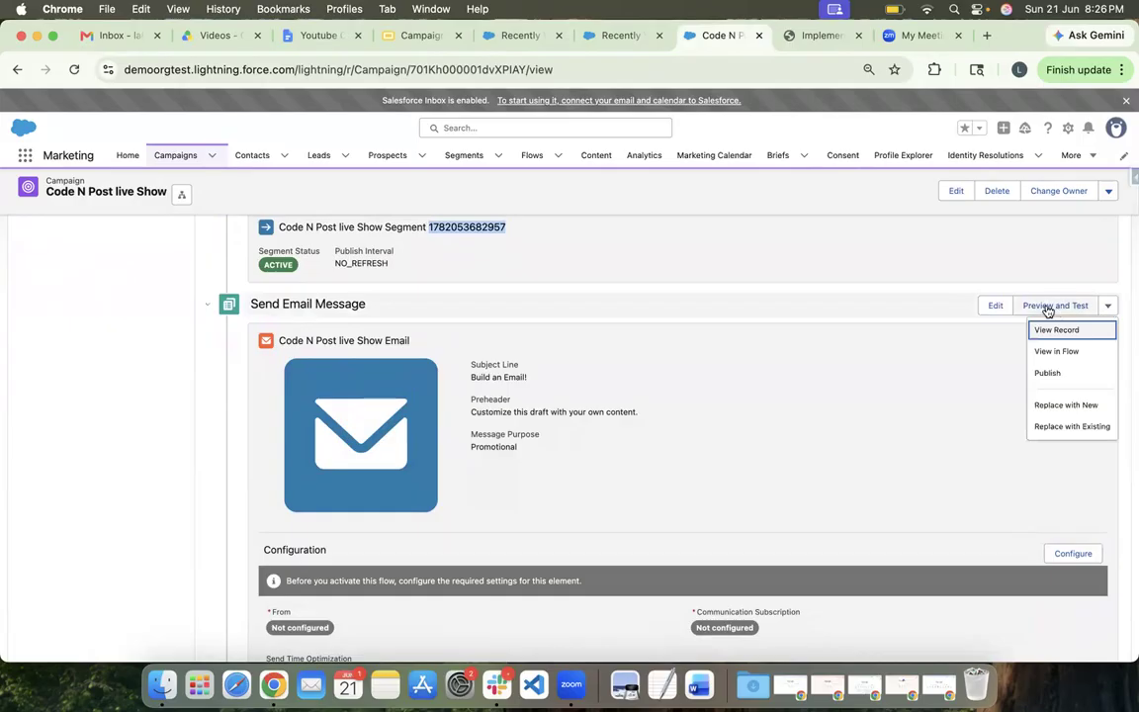
{"action": "left_click", "coordinate": [1068, 426]}
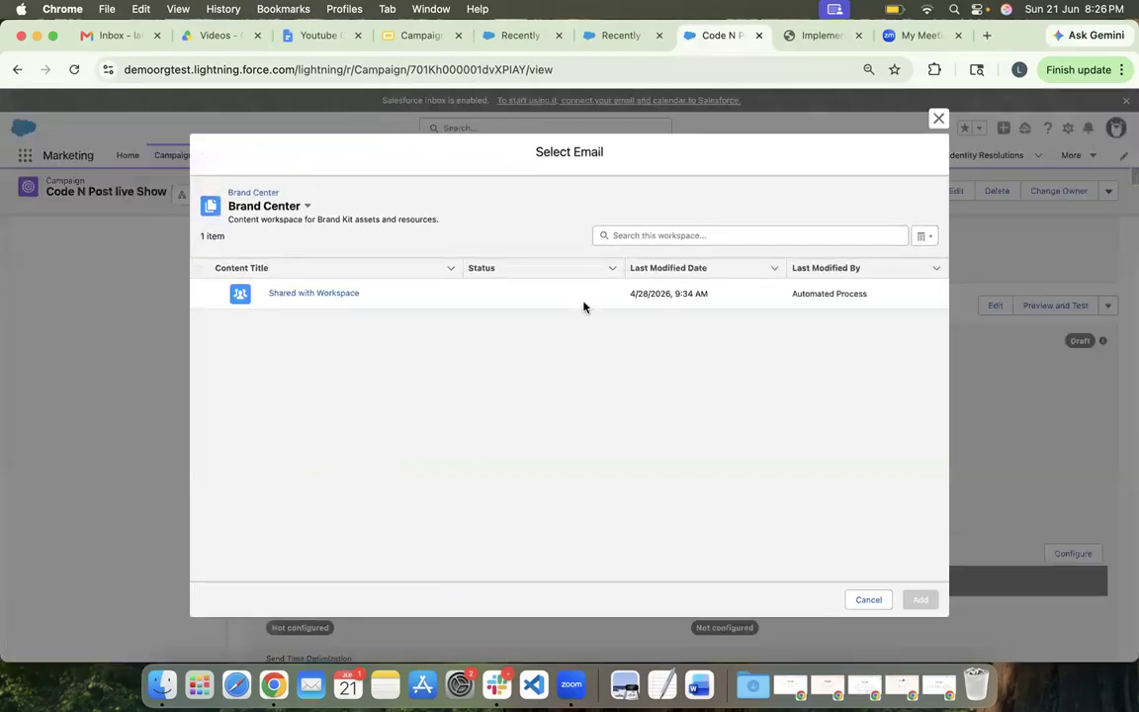
{"action": "left_click", "coordinate": [306, 207]}
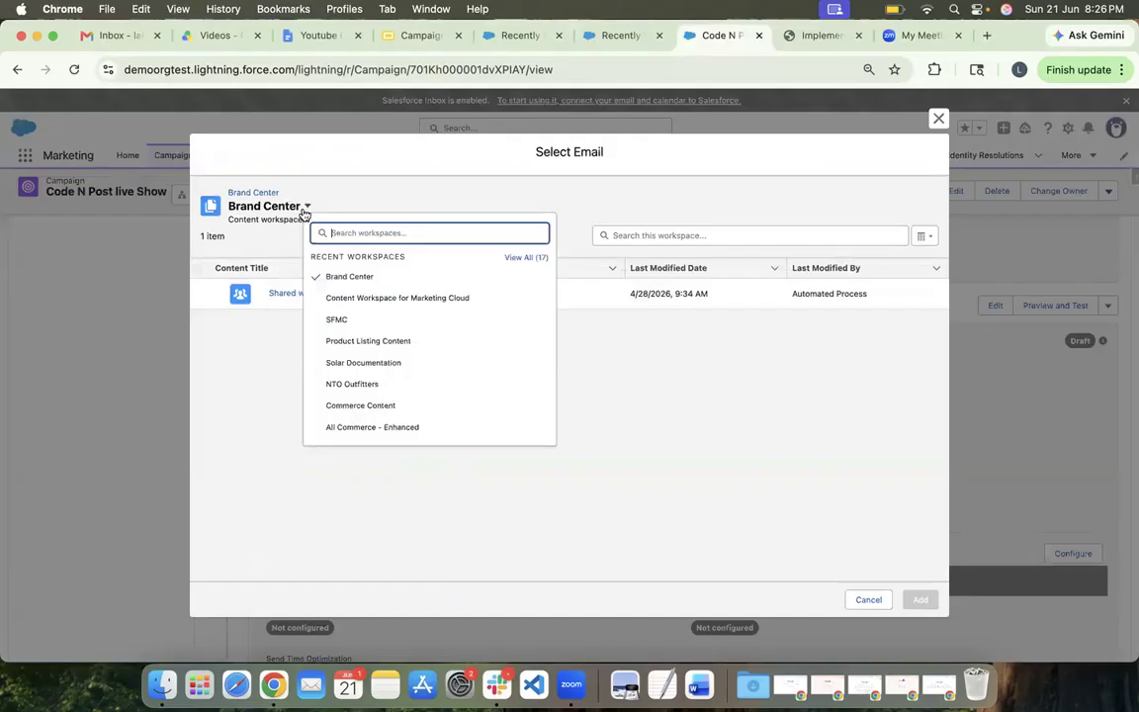
{"action": "left_click", "coordinate": [382, 298]}
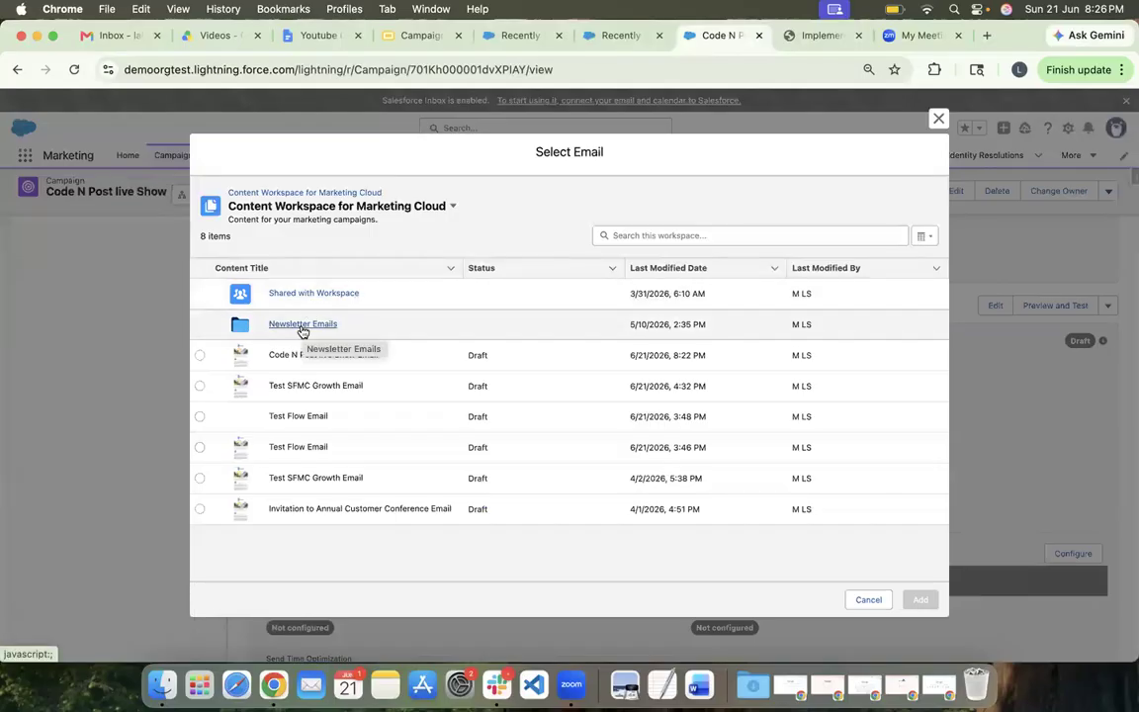
{"action": "left_click", "coordinate": [303, 324]}
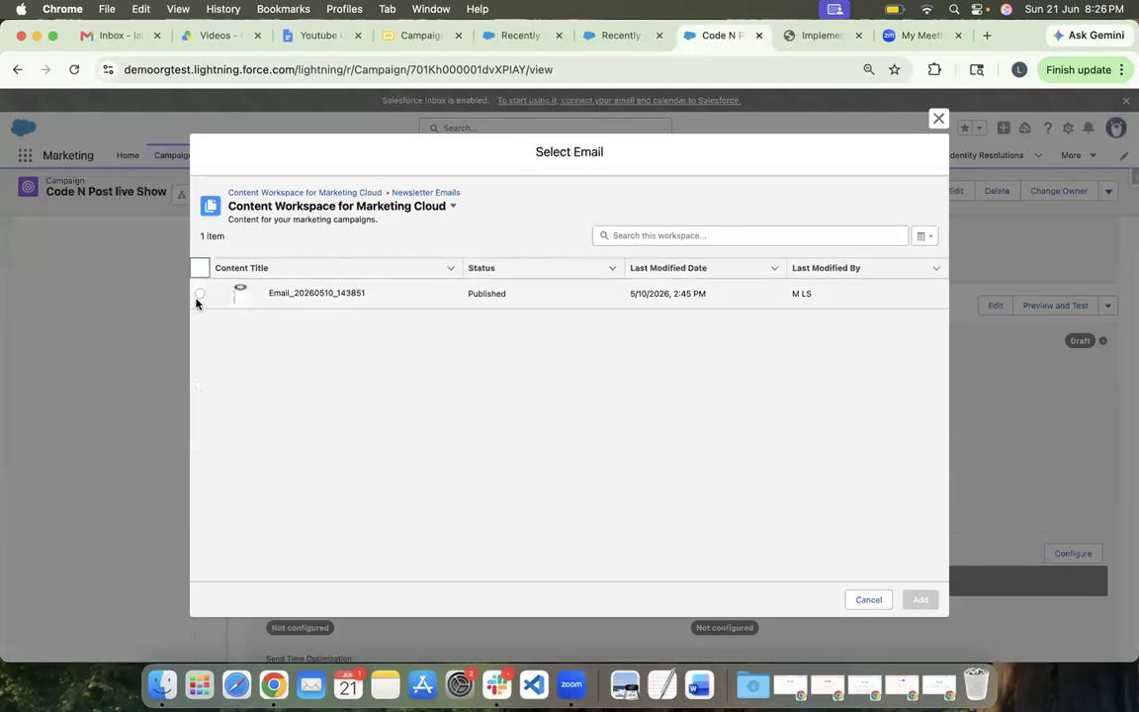
{"action": "left_click", "coordinate": [199, 295]}
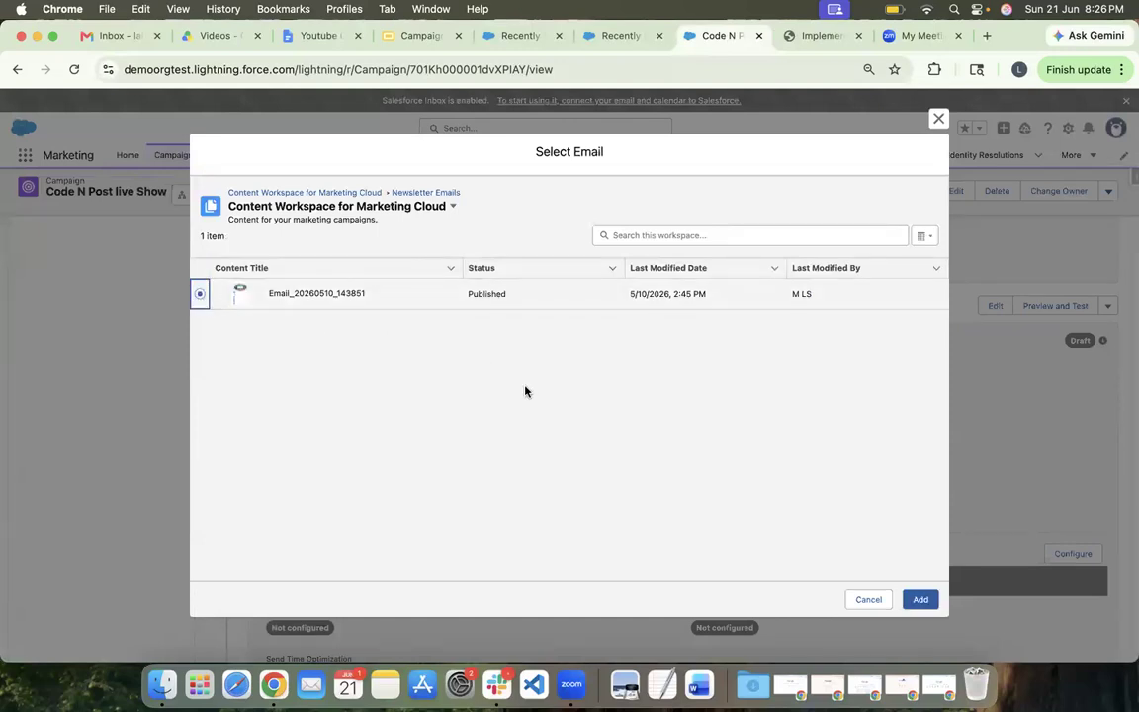
{"action": "left_click", "coordinate": [920, 600]}
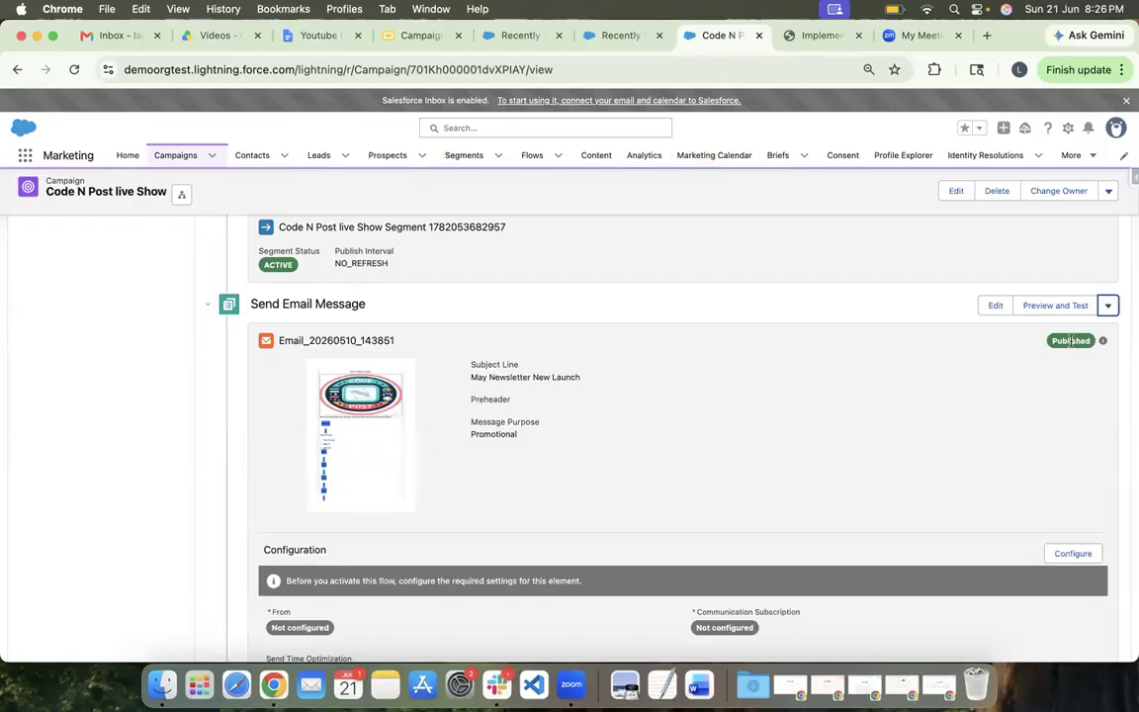
Step: Open the Send Email Message element's configuration settings and choose the No Reply authenticated address as the sender
{"action": "scroll", "coordinate": [849, 427], "scroll_direction": "down", "scroll_amount": 2}
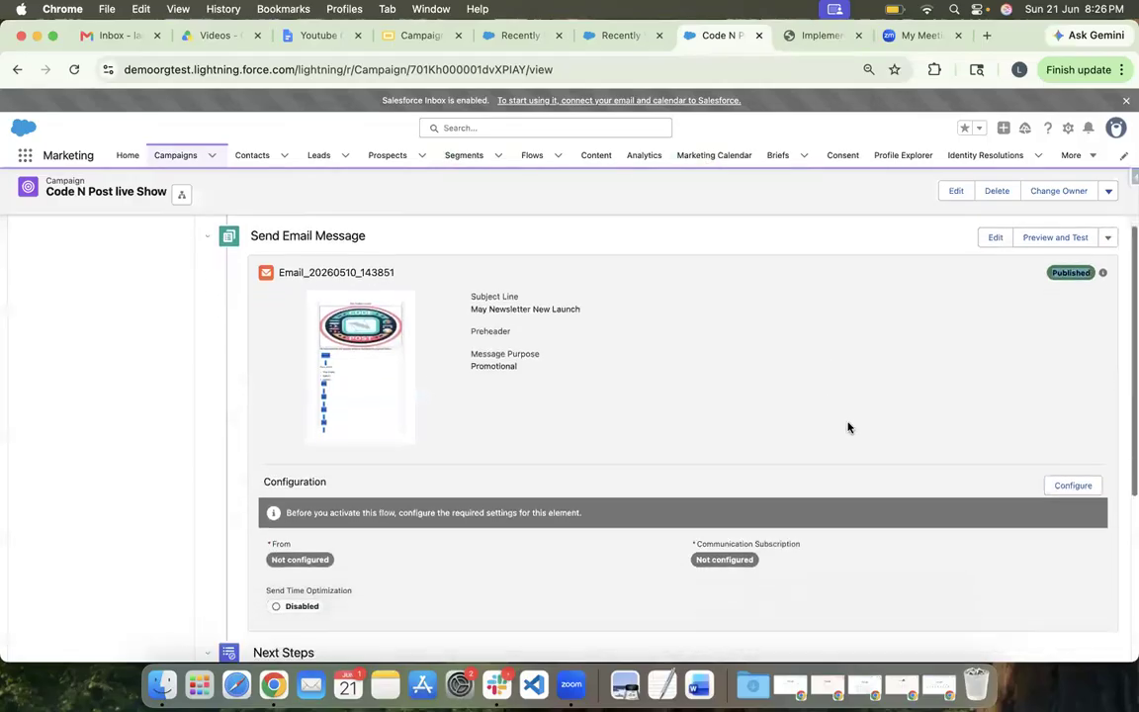
{"action": "scroll", "coordinate": [848, 427], "scroll_direction": "down", "scroll_amount": 2}
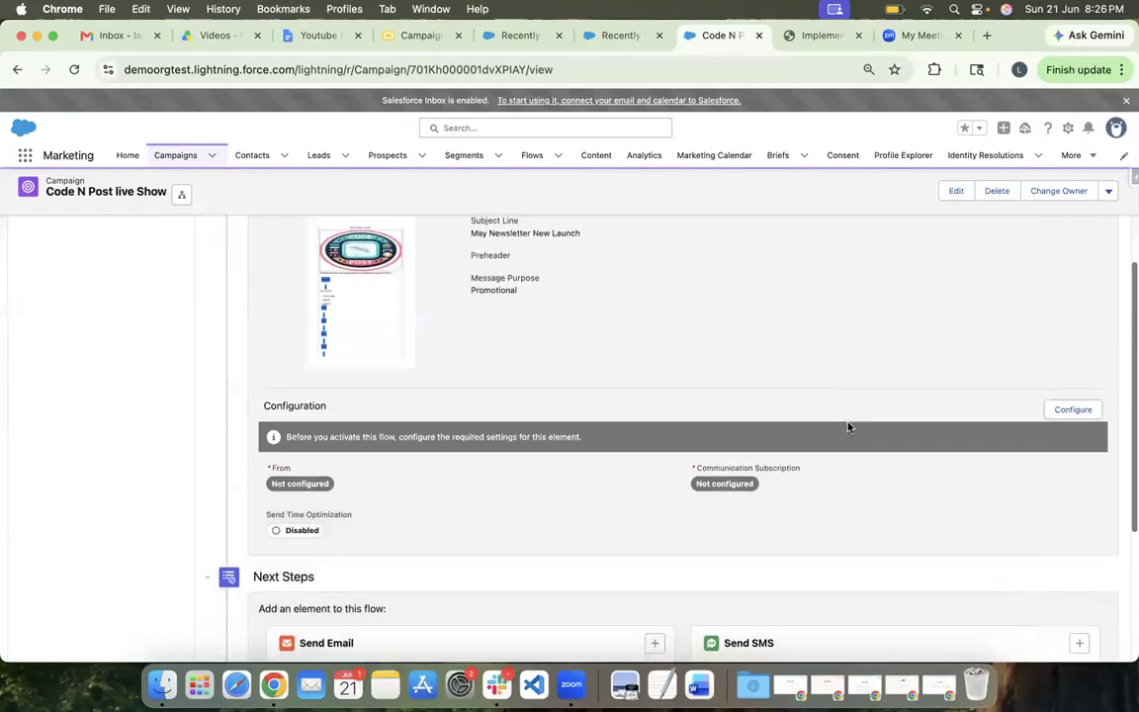
{"action": "left_click", "coordinate": [1071, 412]}
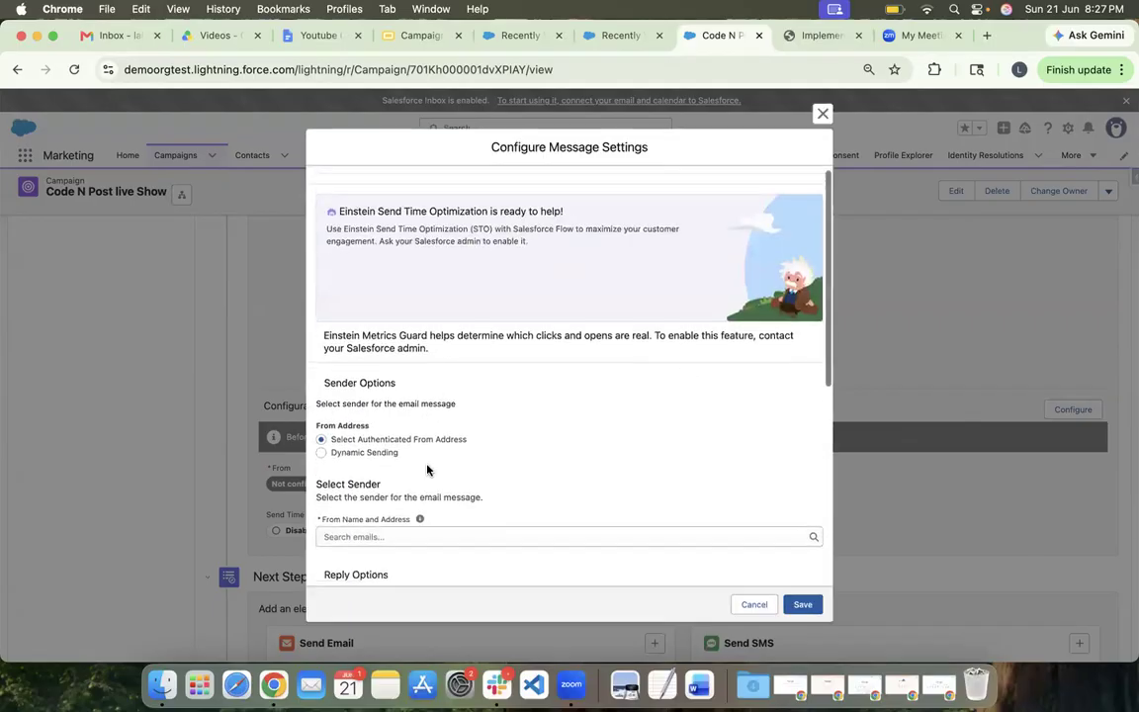
{"action": "scroll", "coordinate": [427, 469], "scroll_direction": "down", "scroll_amount": 2}
{"action": "left_click", "coordinate": [408, 489]}
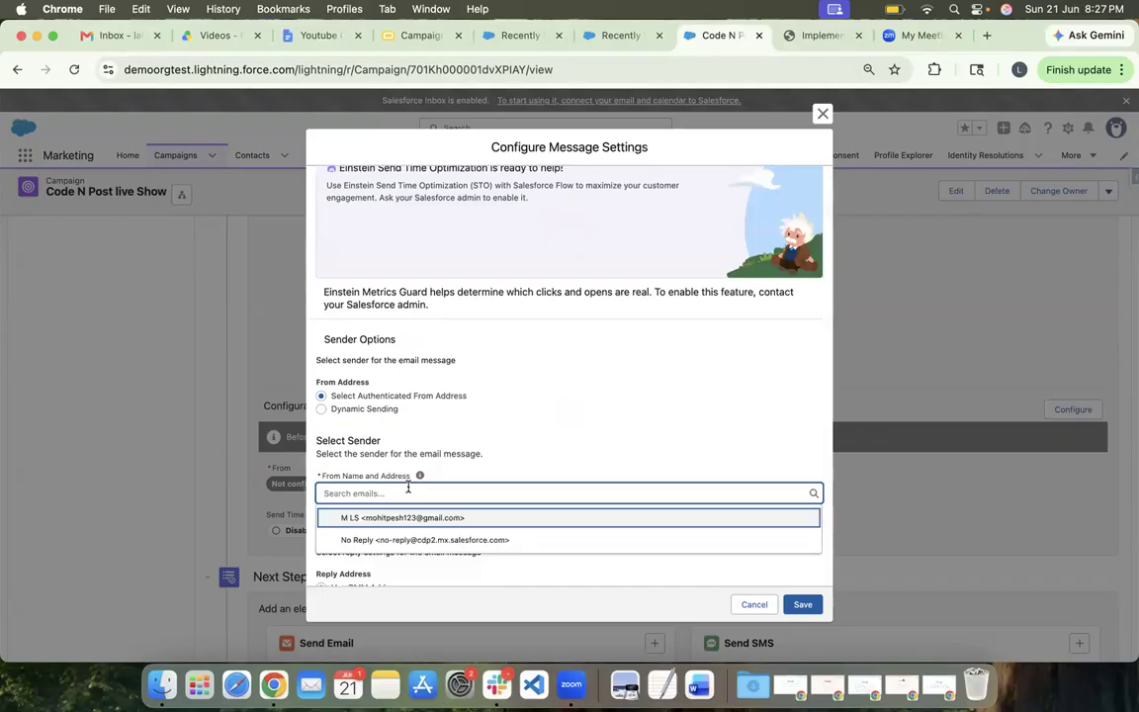
{"action": "left_click", "coordinate": [456, 539]}
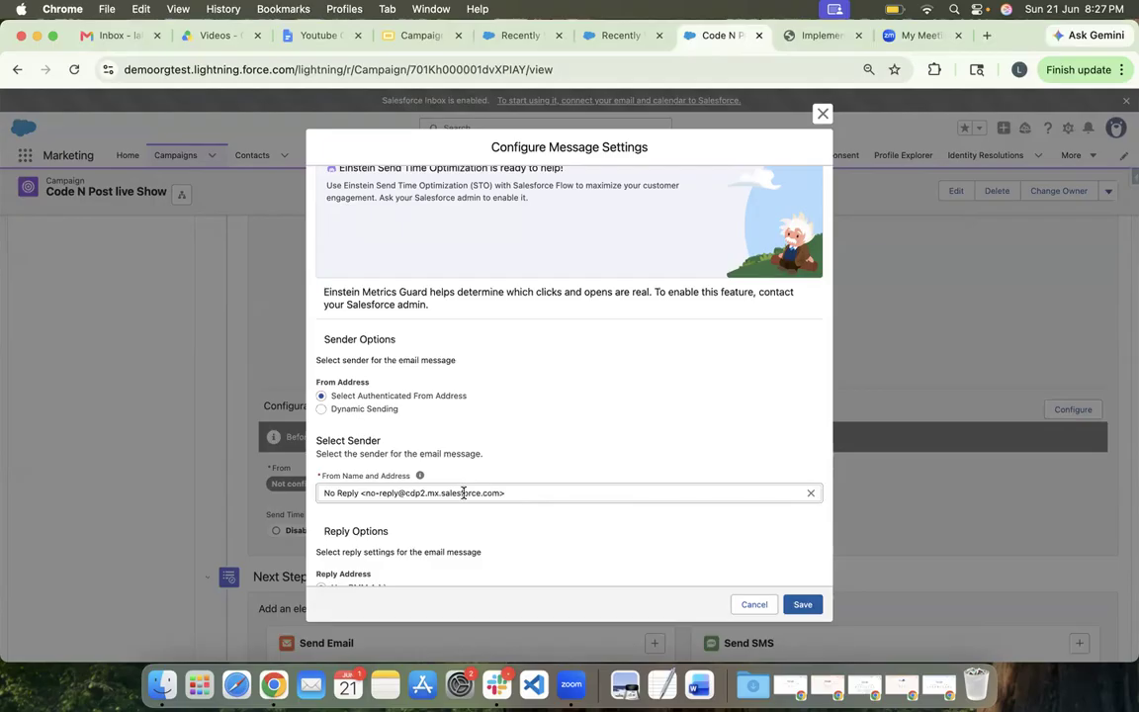
Step: Assign the Marketing communication subscription to the email and save the message settings
{"action": "scroll", "coordinate": [463, 492], "scroll_direction": "down", "scroll_amount": 5}
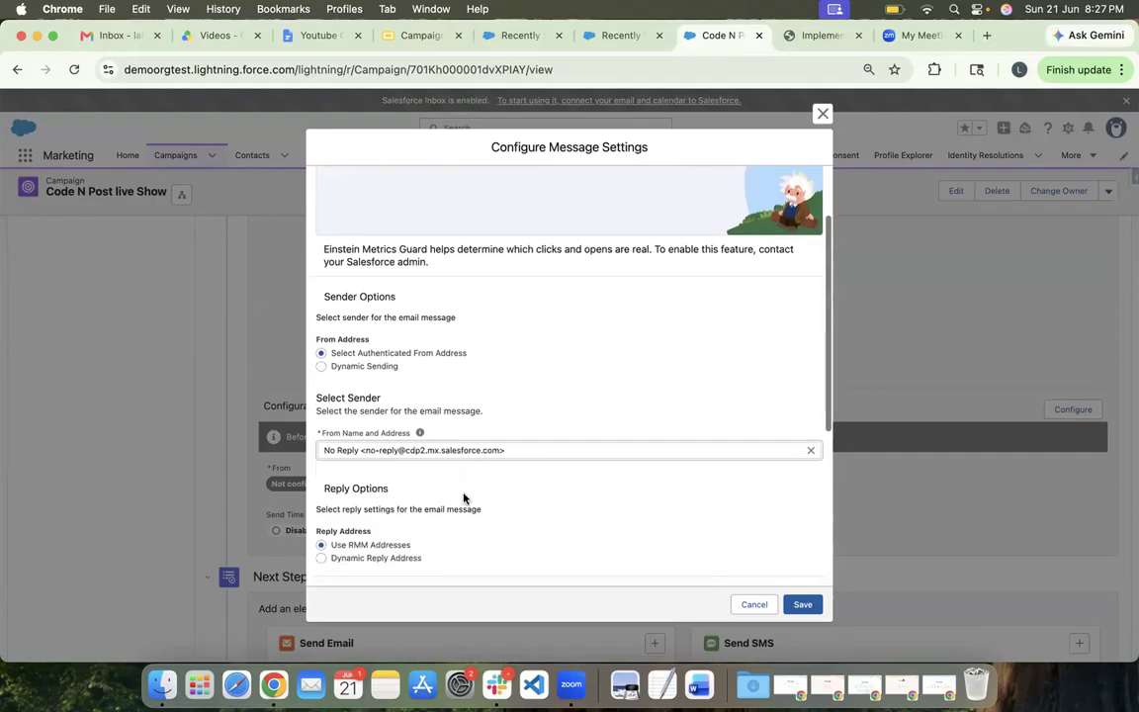
{"action": "scroll", "coordinate": [463, 498], "scroll_direction": "down", "scroll_amount": 3}
{"action": "scroll", "coordinate": [465, 494], "scroll_direction": "down", "scroll_amount": 3}
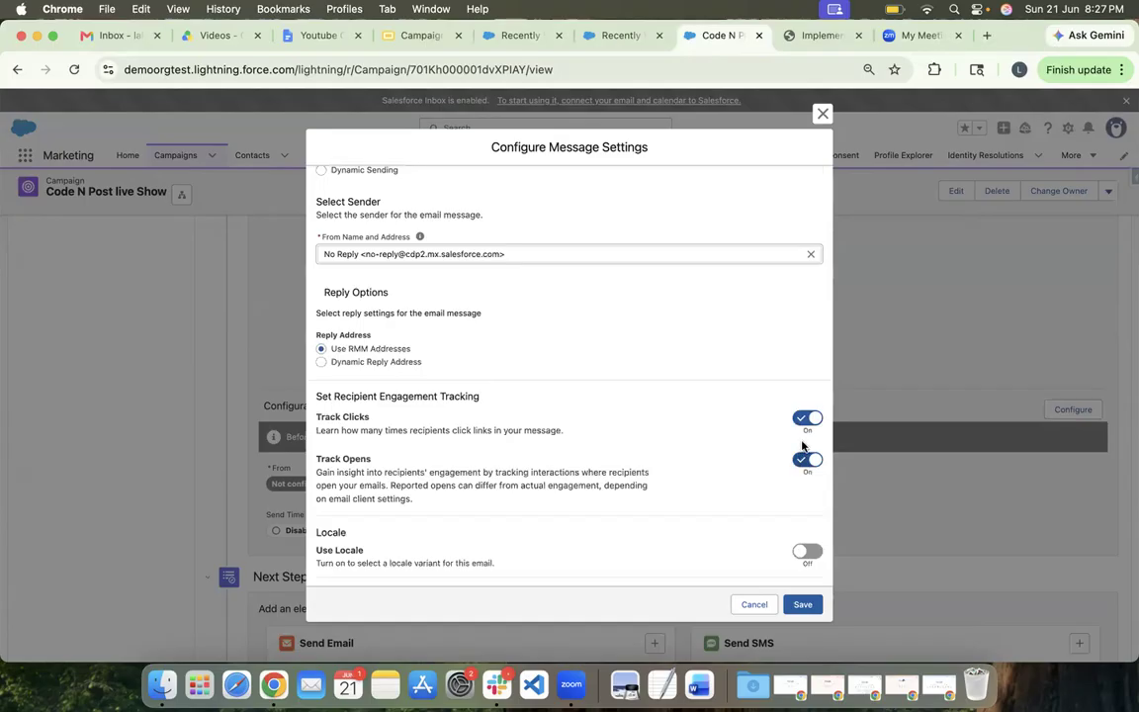
{"action": "scroll", "coordinate": [697, 453], "scroll_direction": "down", "scroll_amount": 2}
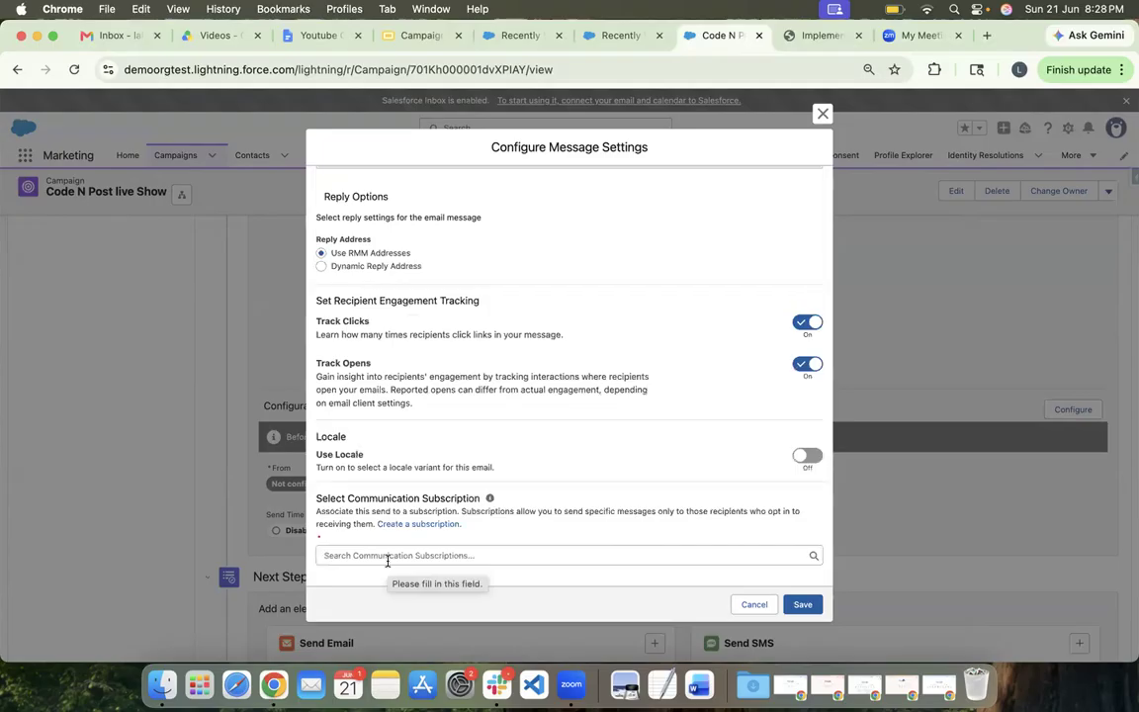
{"action": "left_click", "coordinate": [387, 557]}
{"action": "left_click", "coordinate": [389, 580]}
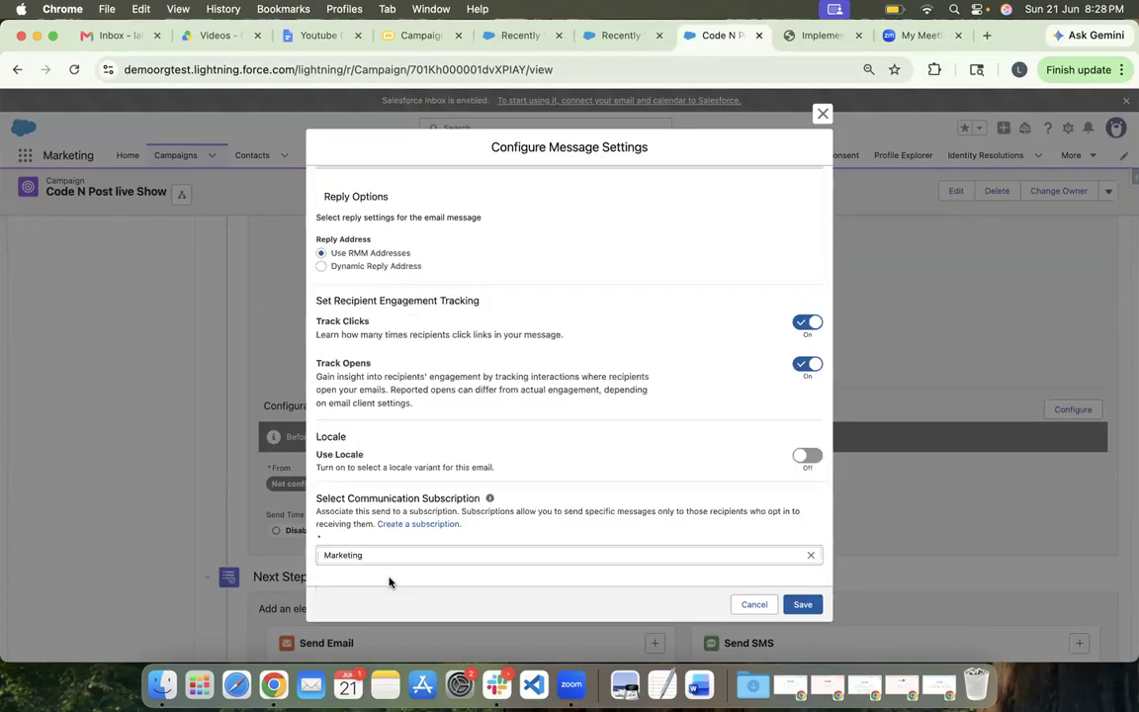
{"action": "left_click", "coordinate": [801, 605]}
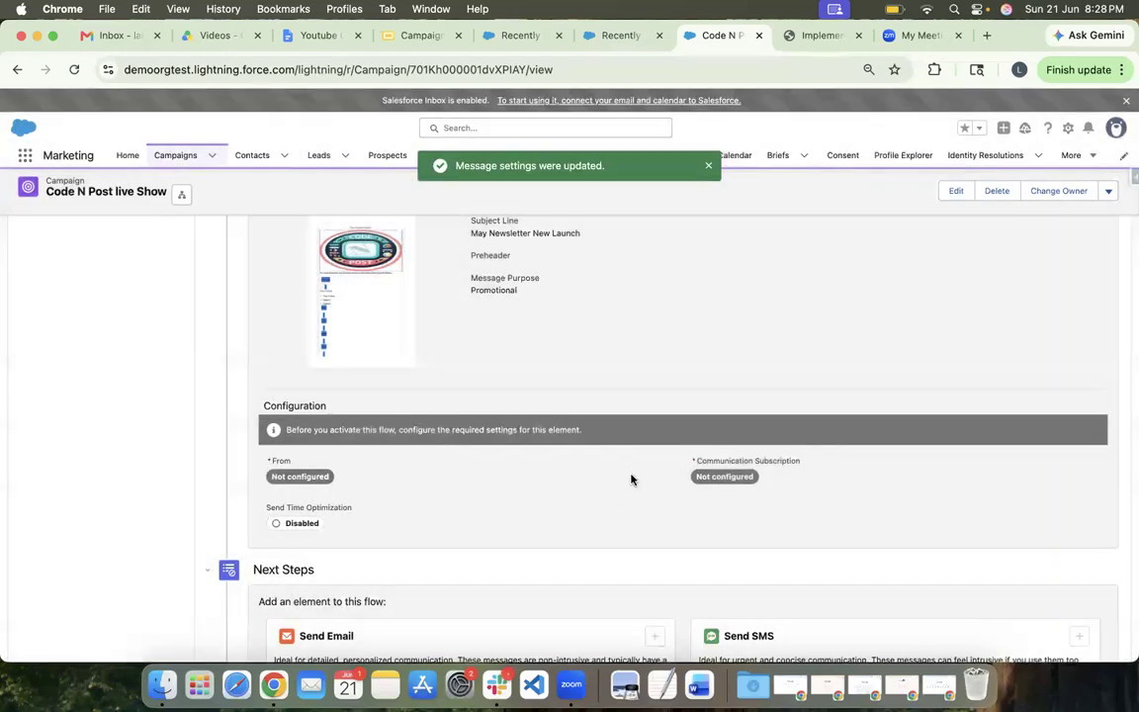
Step: Review the elements offered under Next Steps, then open the flow in Flow Builder and inspect its Segment Flow start element
{"action": "scroll", "coordinate": [599, 488], "scroll_direction": "down", "scroll_amount": 3}
{"action": "scroll", "coordinate": [599, 489], "scroll_direction": "down", "scroll_amount": 3}
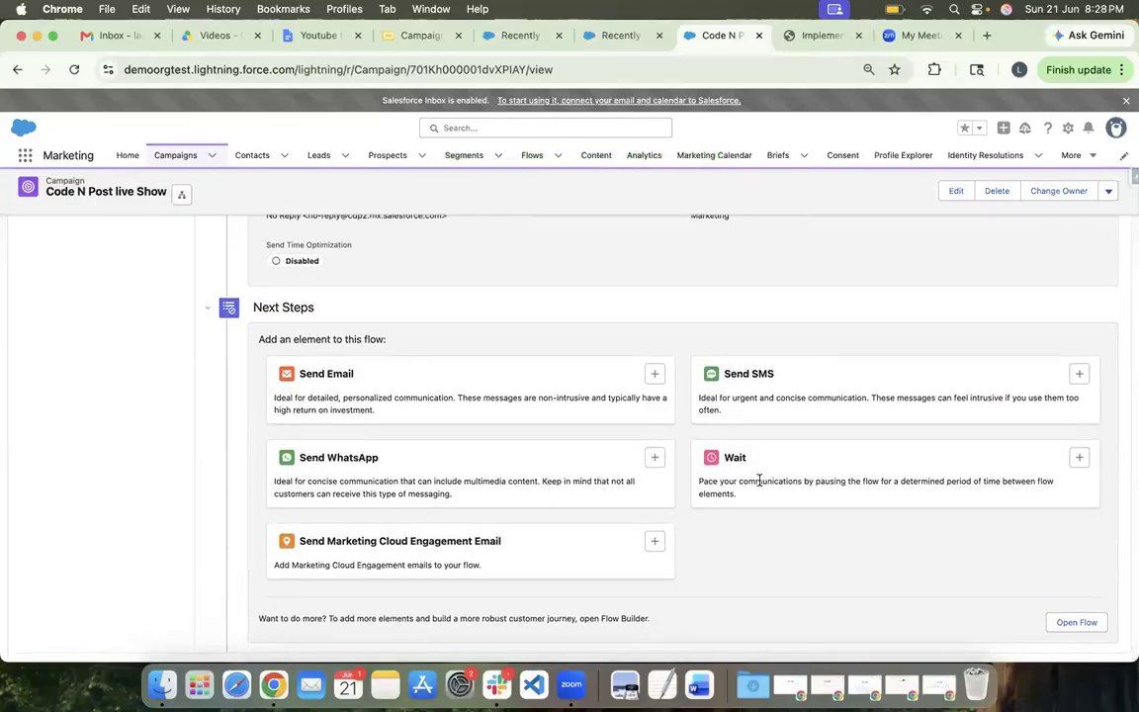
{"action": "double_click", "coordinate": [735, 458]}
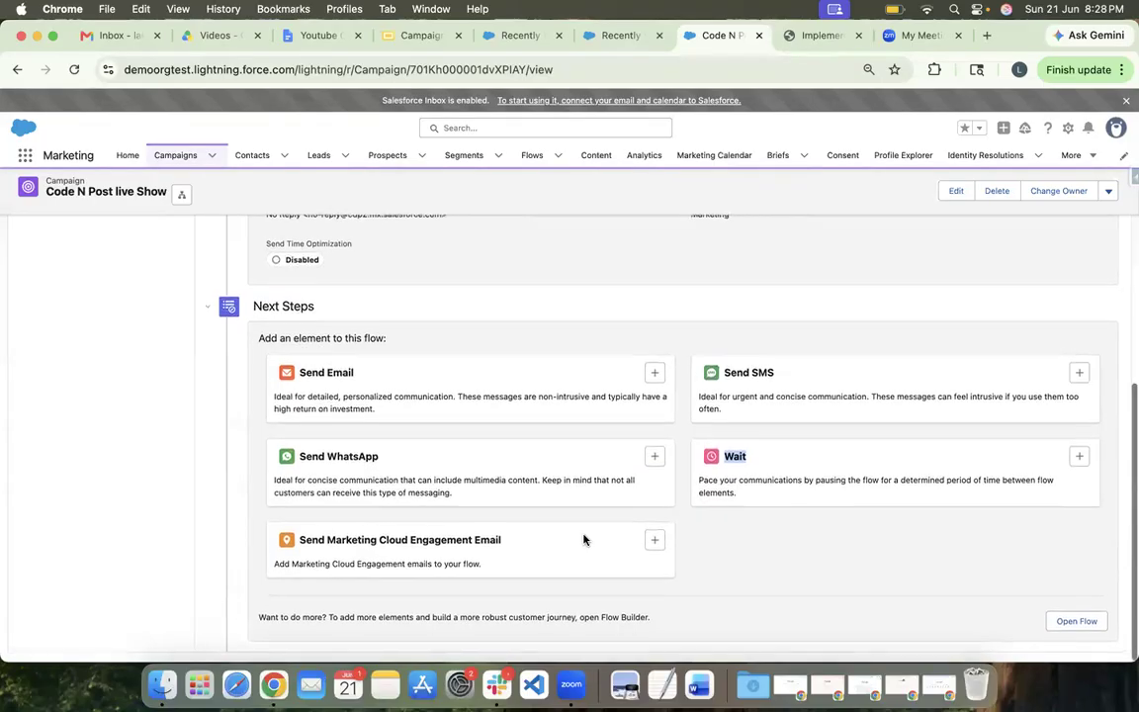
{"action": "left_click", "coordinate": [1078, 623]}
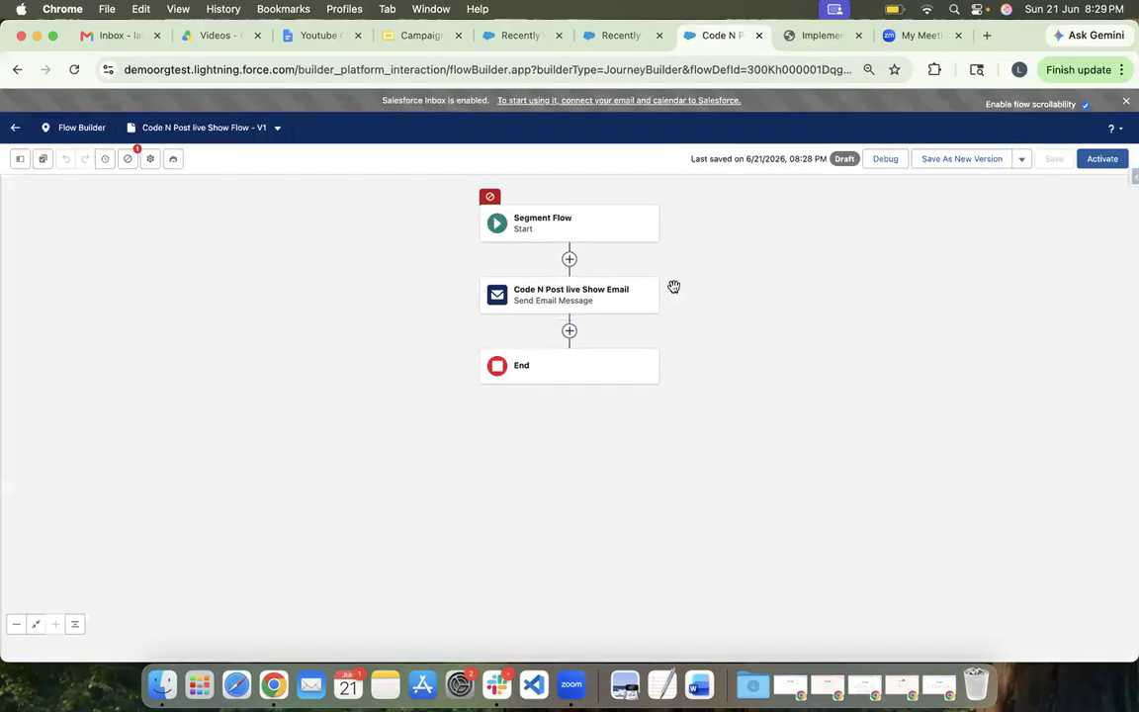
{"action": "mouse_move", "coordinate": [552, 231]}
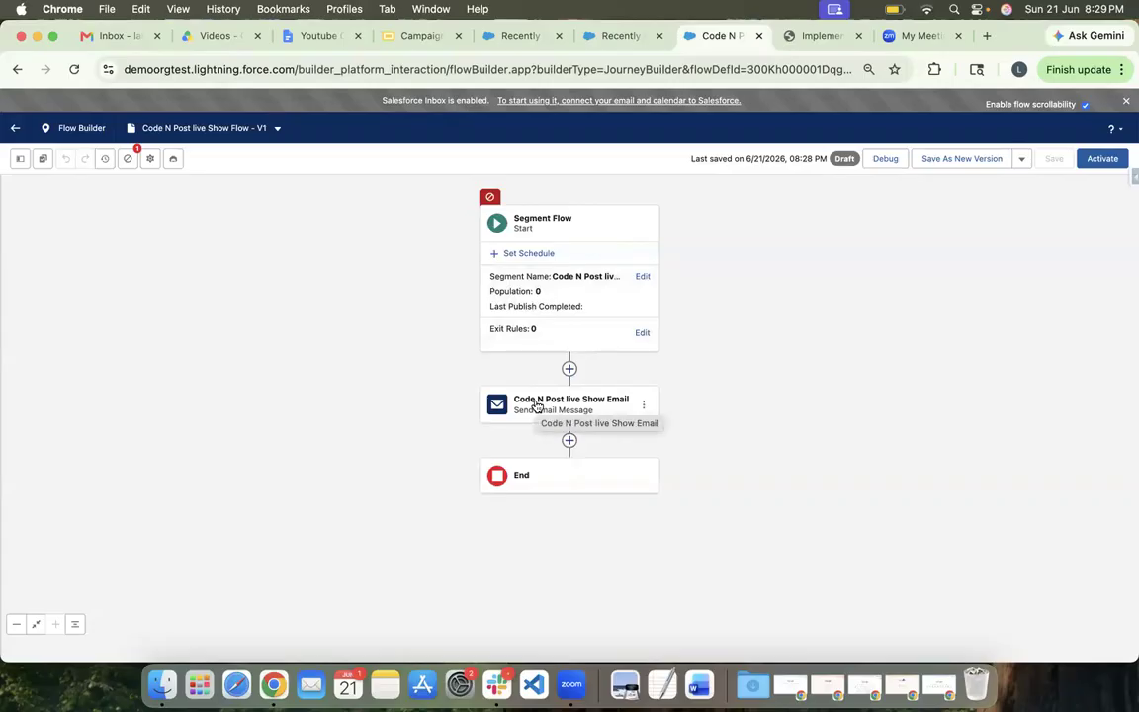
Step: In the Data Cloud browser tab, switch to the Marketing app and open the Code N Post live Show campaign
{"action": "left_click", "coordinate": [617, 36]}
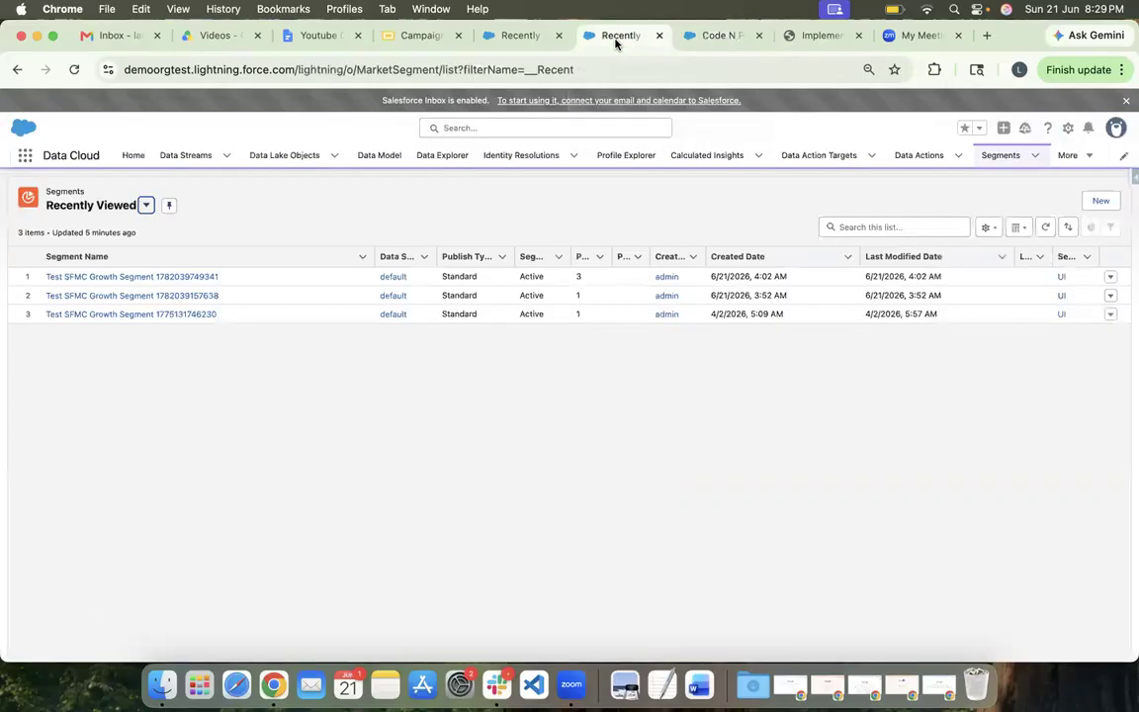
{"action": "left_click", "coordinate": [25, 155]}
{"action": "type", "text": "market"}
{"action": "left_click", "coordinate": [69, 295]}
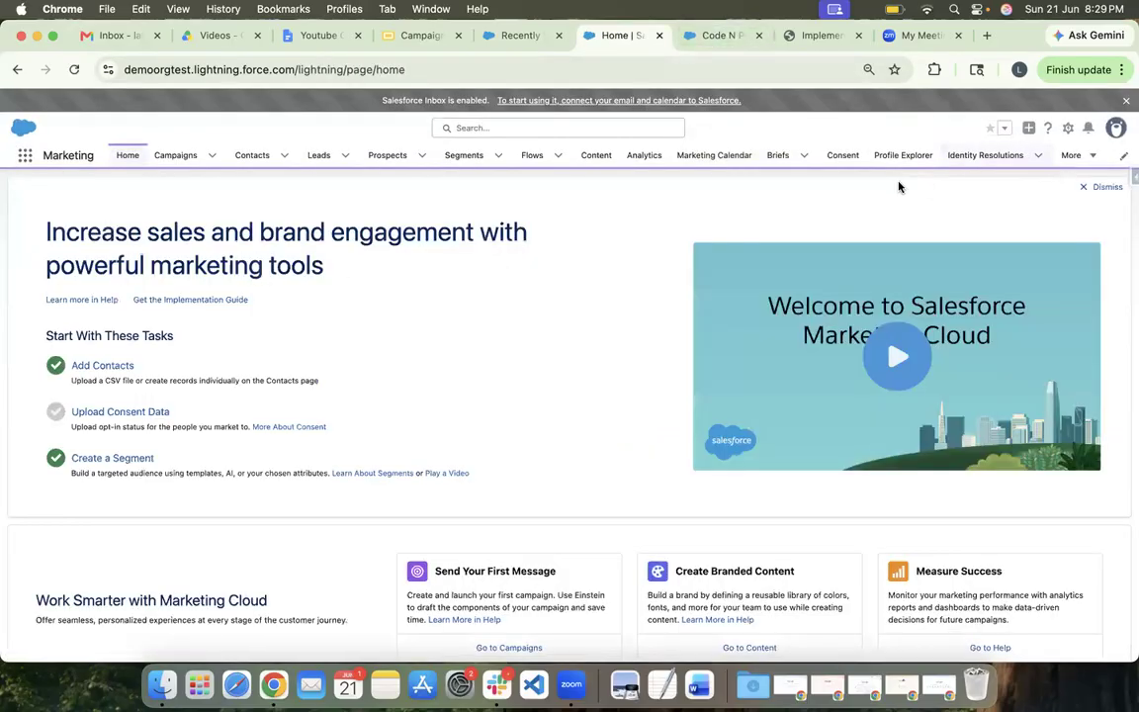
{"action": "left_click", "coordinate": [168, 155]}
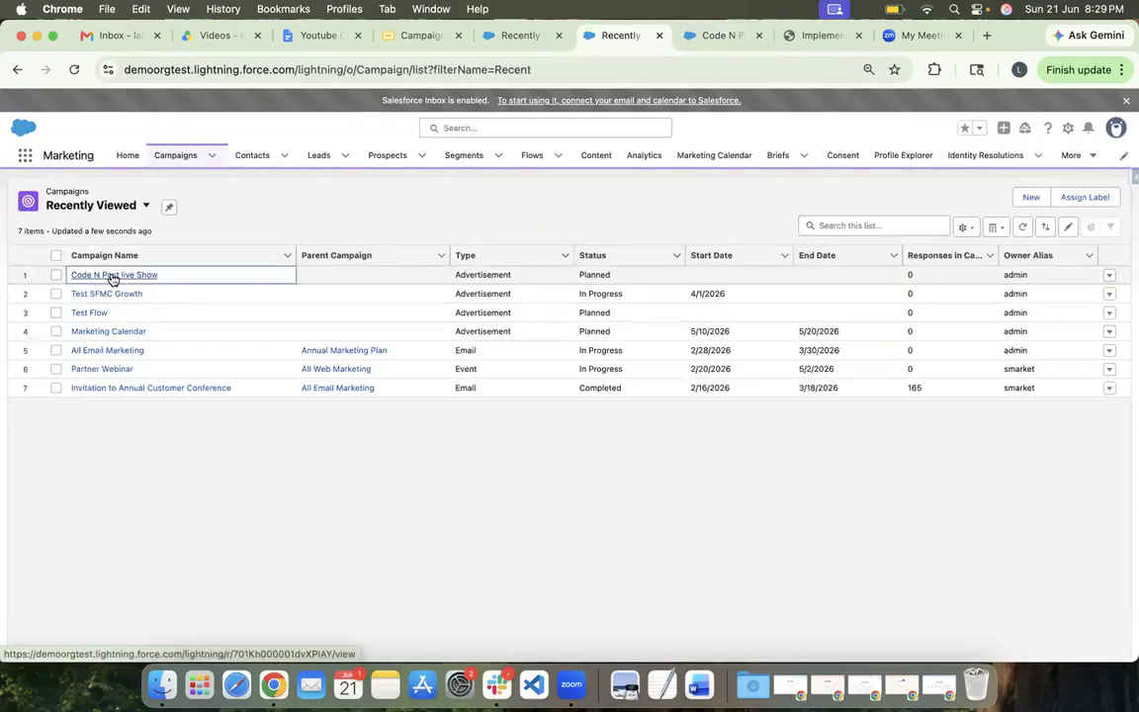
{"action": "left_click", "coordinate": [111, 275]}
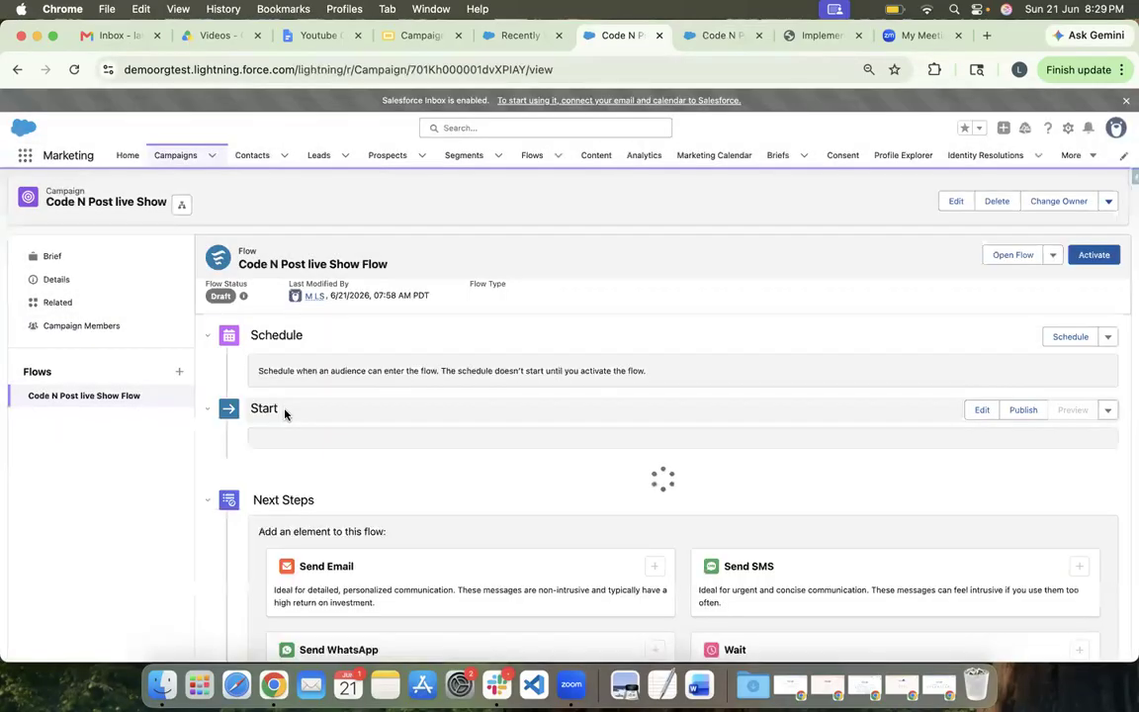
Step: Review the campaign flow's Start segment, email content, sender configuration and available next steps
{"action": "scroll", "coordinate": [456, 426], "scroll_direction": "down", "scroll_amount": 2}
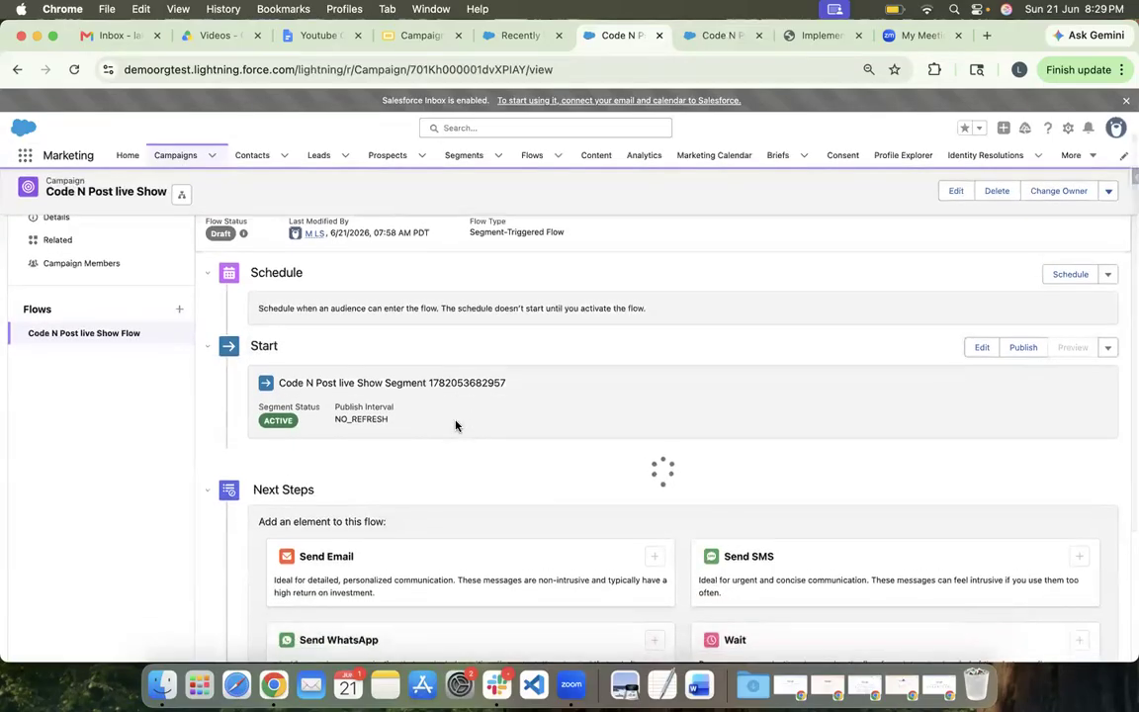
{"action": "scroll", "coordinate": [456, 426], "scroll_direction": "down", "scroll_amount": 1}
{"action": "scroll", "coordinate": [455, 425], "scroll_direction": "down", "scroll_amount": 3}
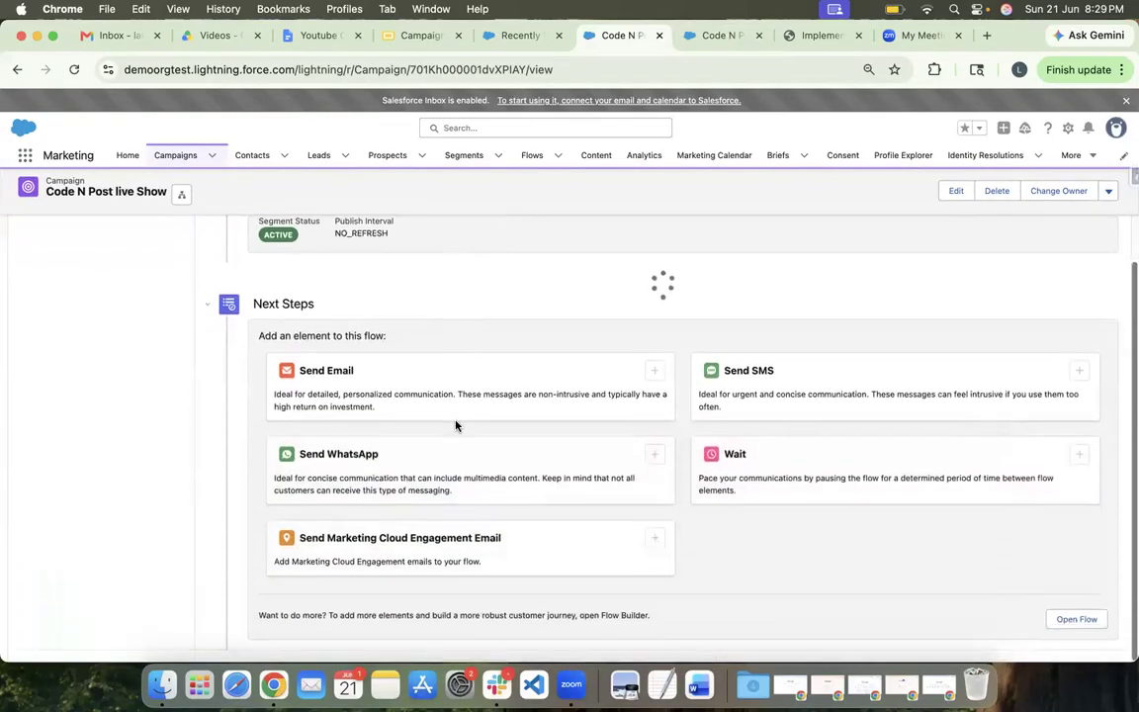
{"action": "scroll", "coordinate": [456, 425], "scroll_direction": "up", "scroll_amount": 5}
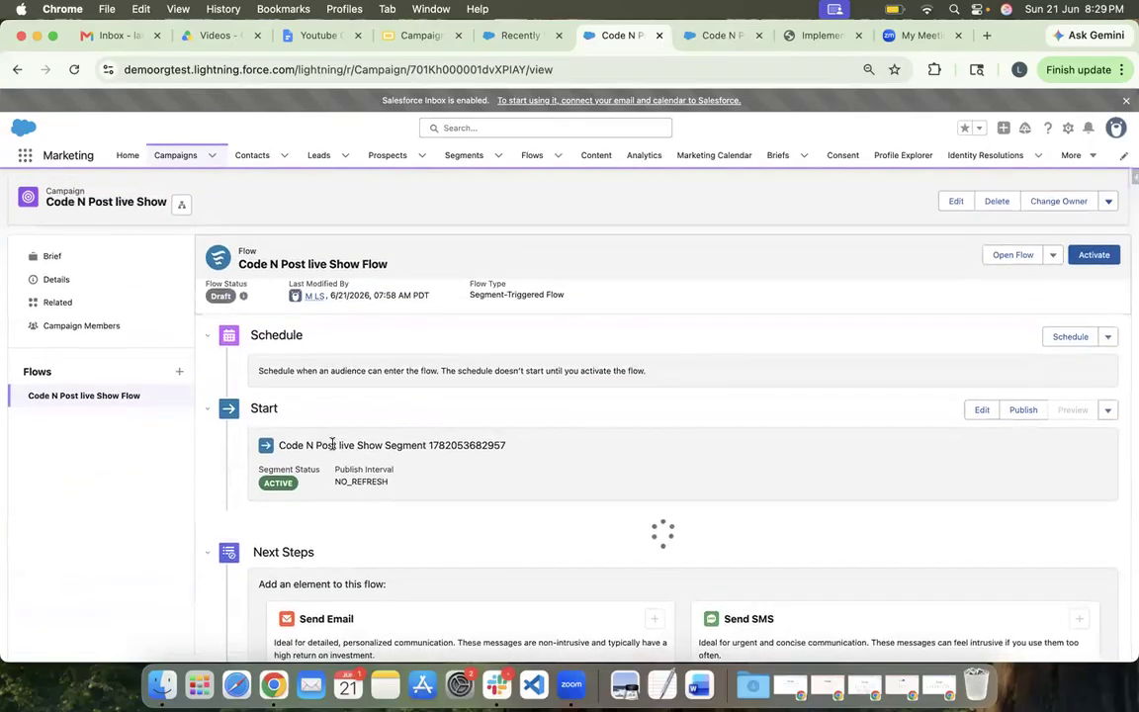
{"action": "scroll", "coordinate": [369, 414], "scroll_direction": "down", "scroll_amount": 1}
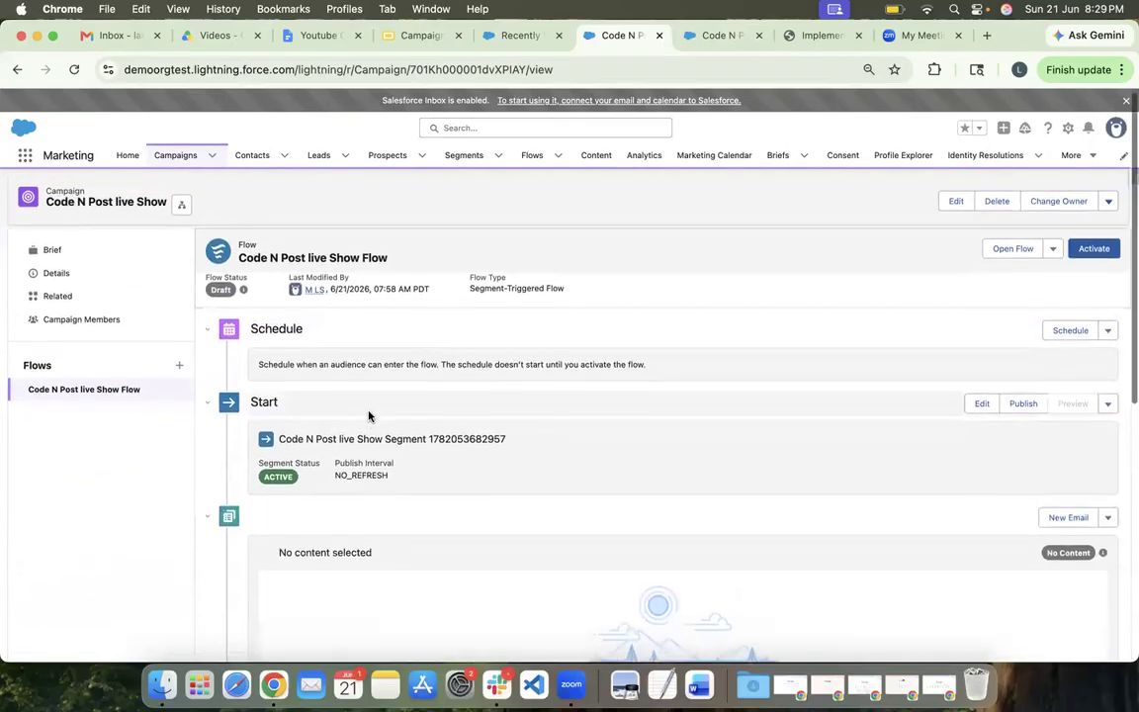
{"action": "scroll", "coordinate": [376, 473], "scroll_direction": "down", "scroll_amount": 2}
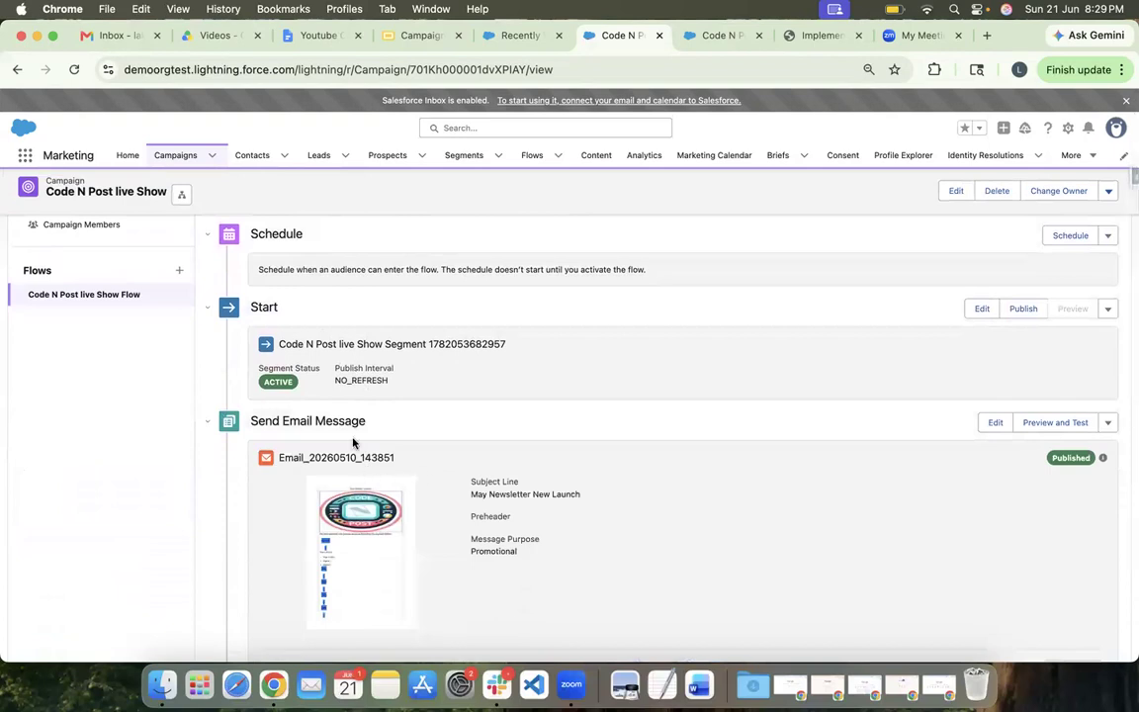
{"action": "scroll", "coordinate": [401, 381], "scroll_direction": "down", "scroll_amount": 2}
{"action": "scroll", "coordinate": [406, 373], "scroll_direction": "down", "scroll_amount": 5}
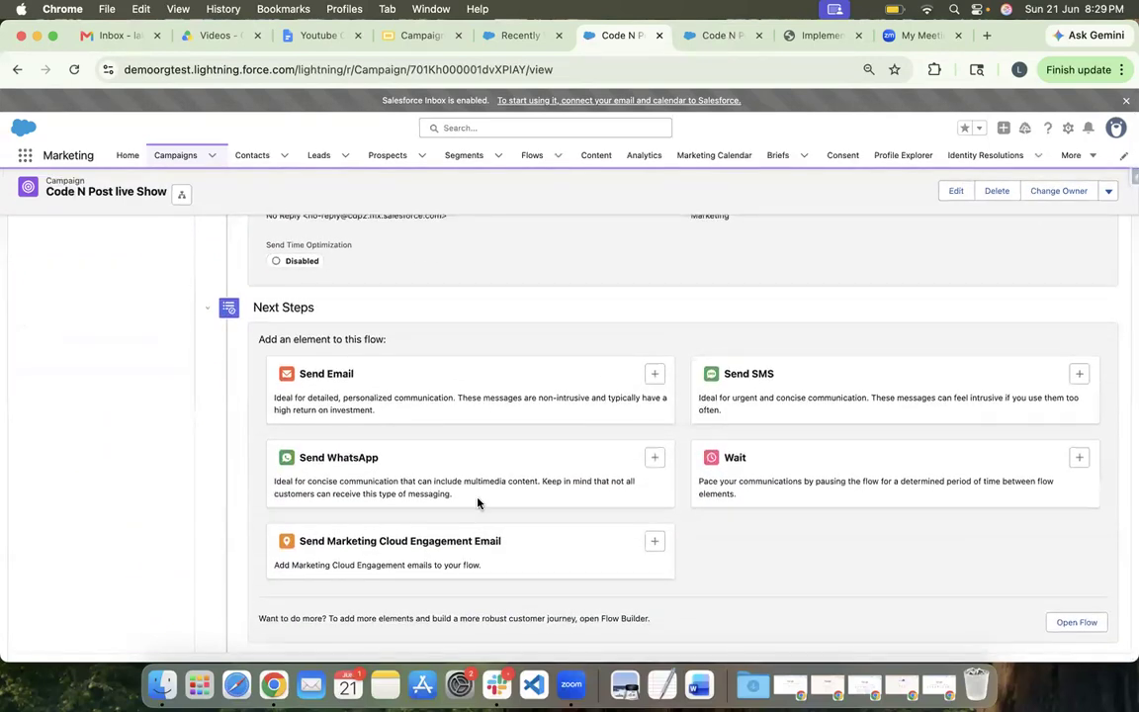
{"action": "scroll", "coordinate": [477, 503], "scroll_direction": "up", "scroll_amount": 3}
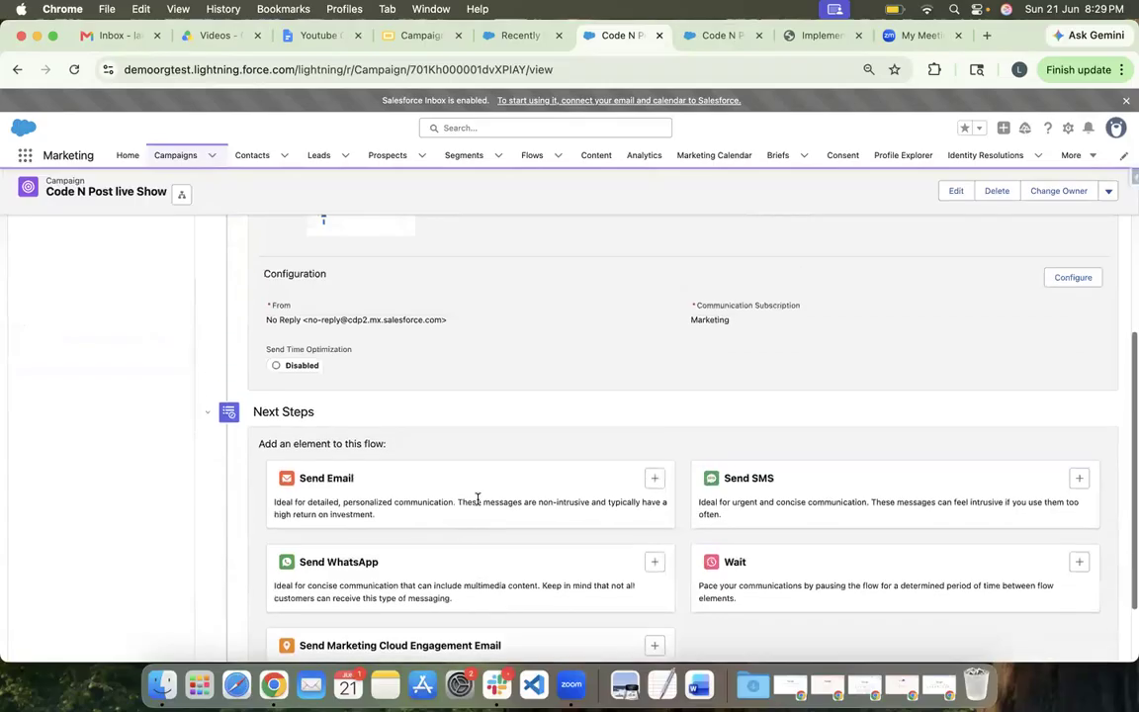
{"action": "scroll", "coordinate": [606, 526], "scroll_direction": "up", "scroll_amount": 6}
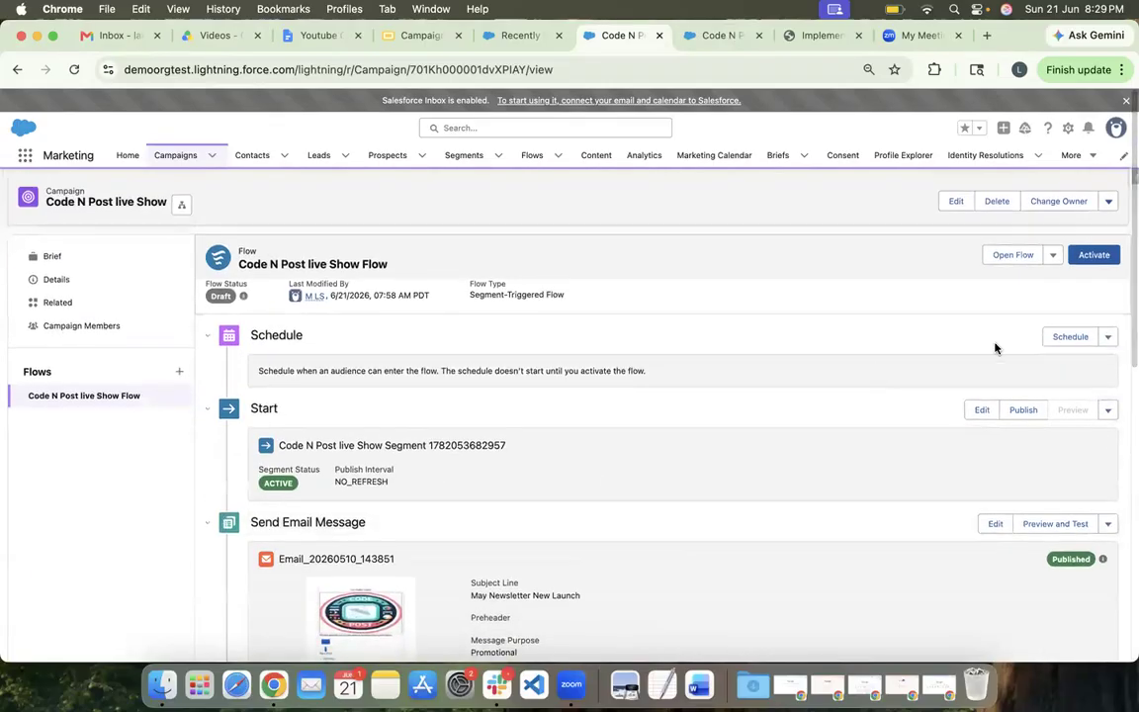
Step: Schedule the campaign flow's message with a start date of Jun 27, 2026 and a start time of 9:00 AM
{"action": "left_click", "coordinate": [1108, 338]}
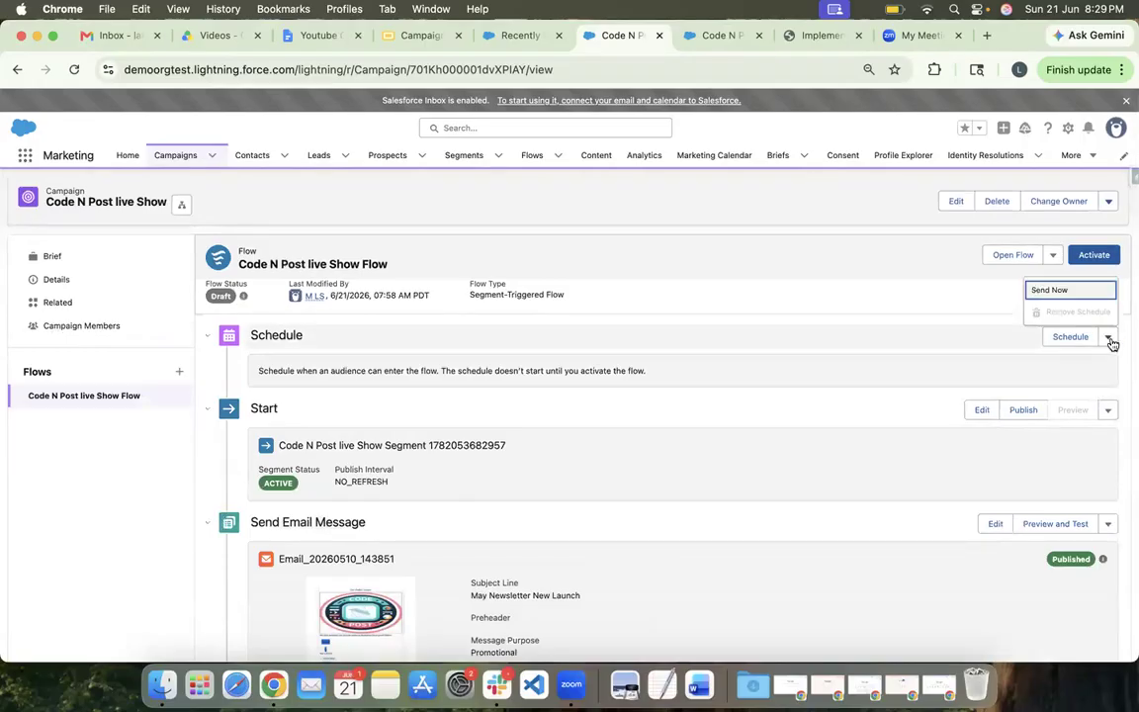
{"action": "left_click", "coordinate": [1059, 338]}
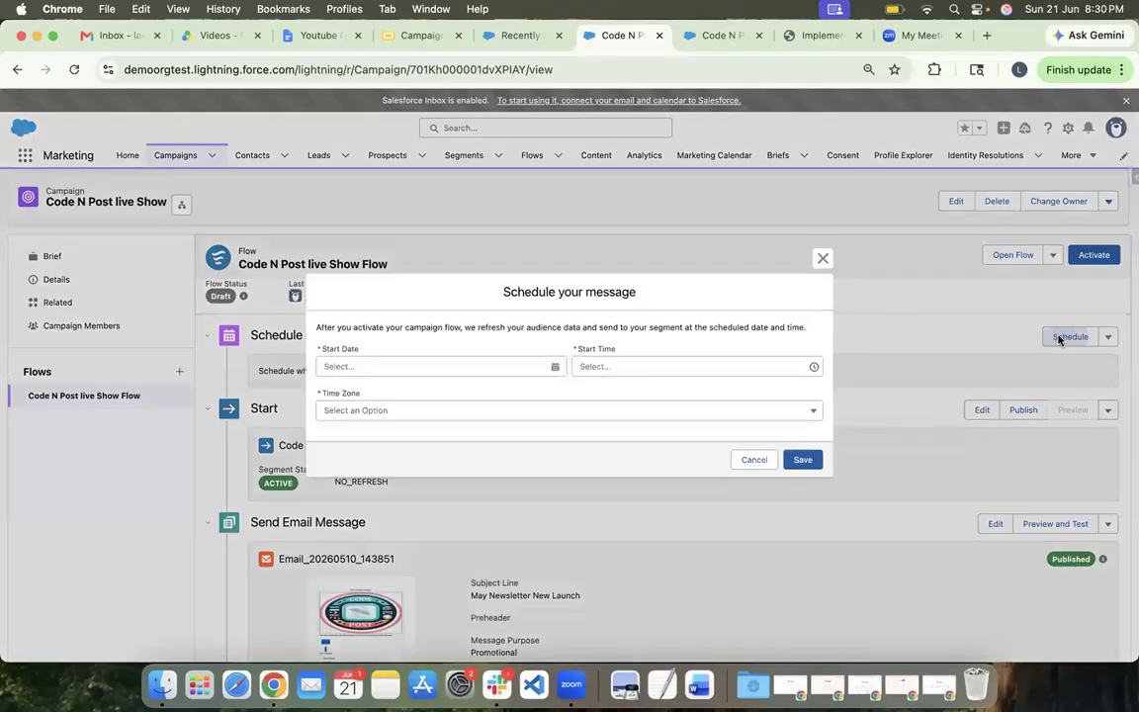
{"action": "left_click", "coordinate": [554, 367]}
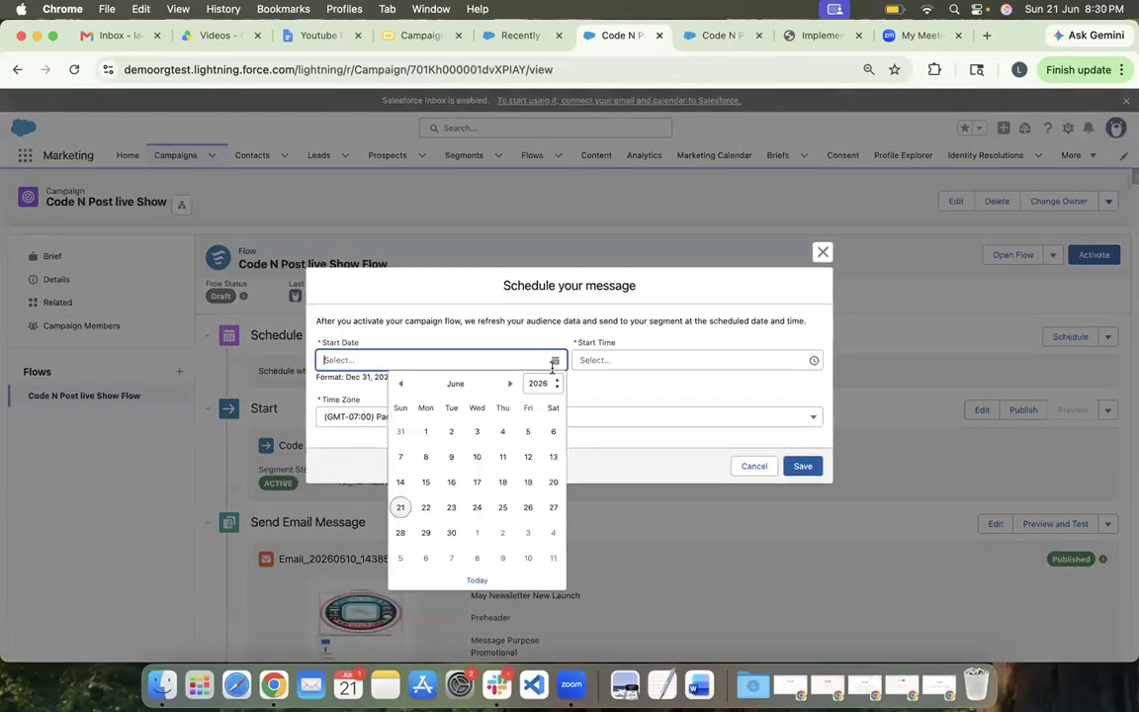
{"action": "left_click", "coordinate": [551, 508]}
{"action": "left_click", "coordinate": [663, 360]}
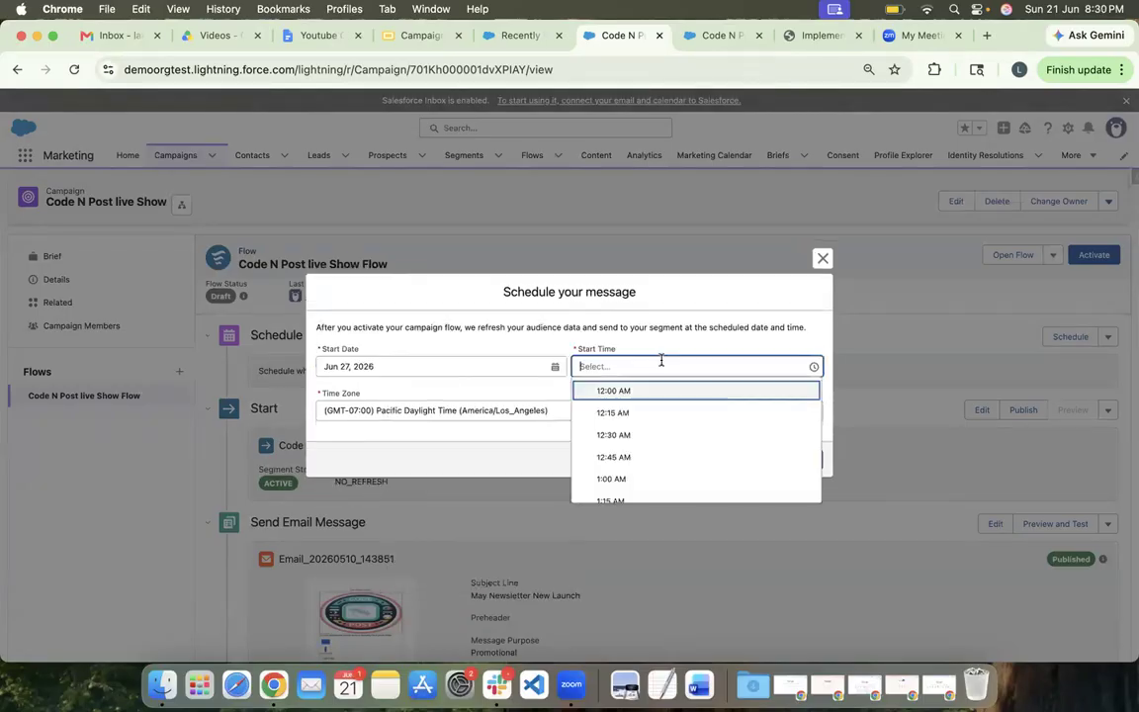
{"action": "scroll", "coordinate": [655, 432], "scroll_direction": "down", "scroll_amount": 10}
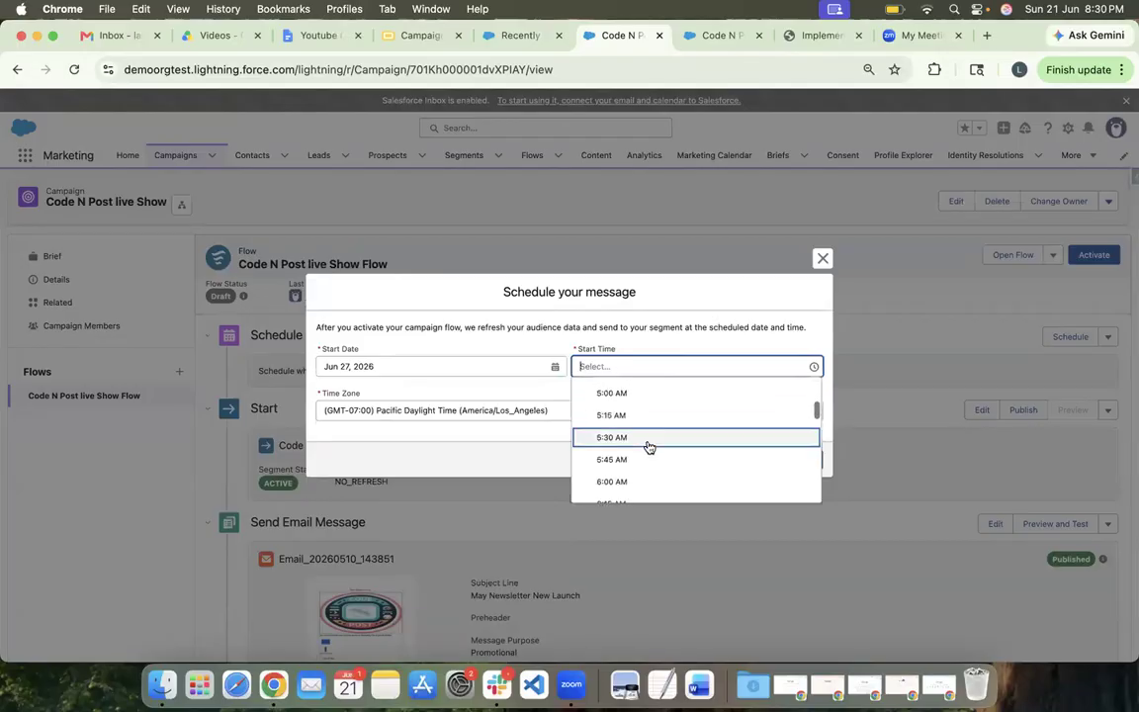
{"action": "scroll", "coordinate": [649, 448], "scroll_direction": "down", "scroll_amount": 5}
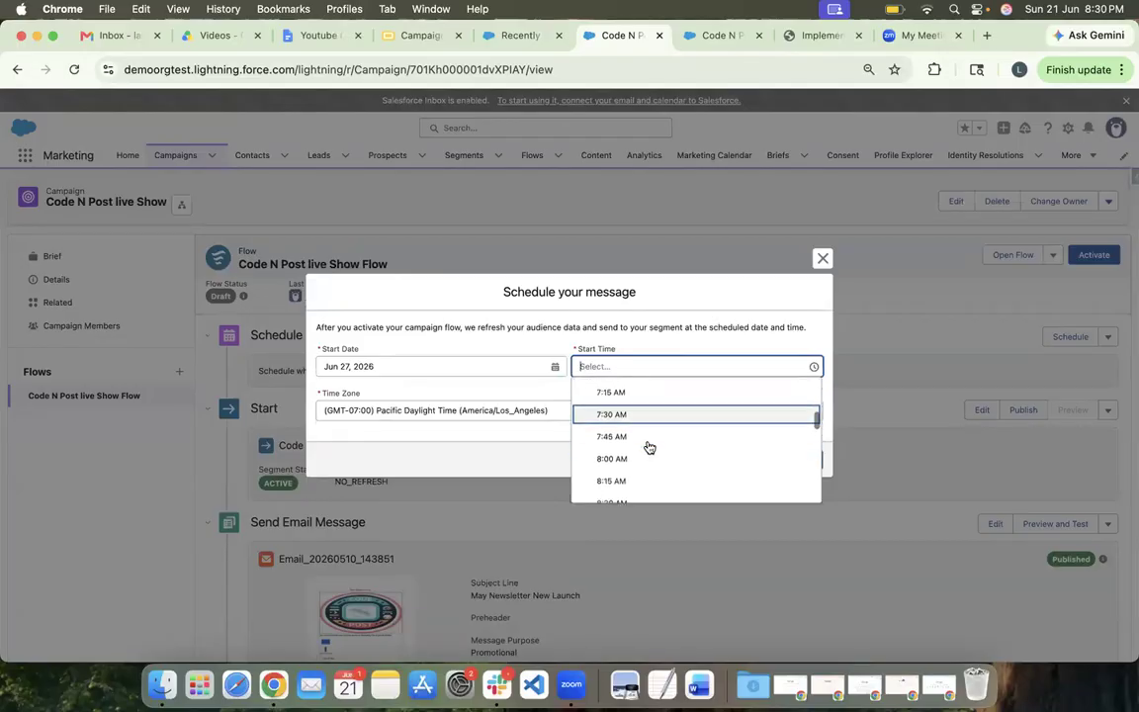
{"action": "left_click", "coordinate": [633, 448]}
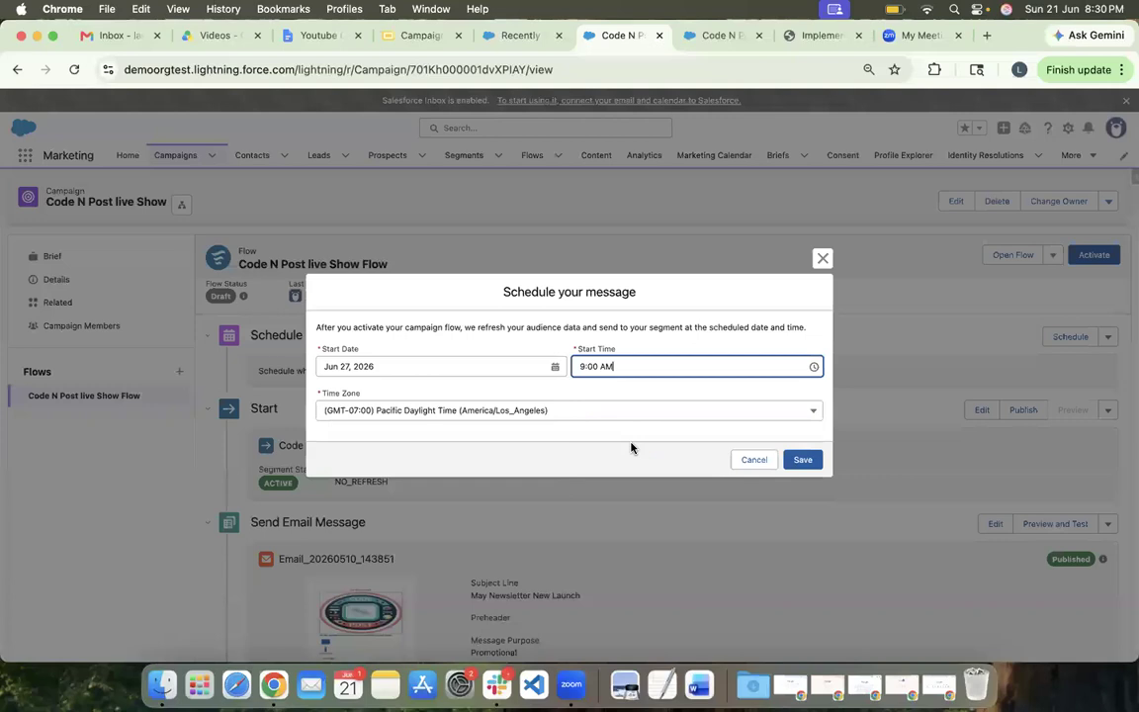
Step: Save the schedule in Pacific Daylight Time (America/Los_Angeles) and activate the flow, republishing the segment on its publish schedule
{"action": "left_click", "coordinate": [550, 411]}
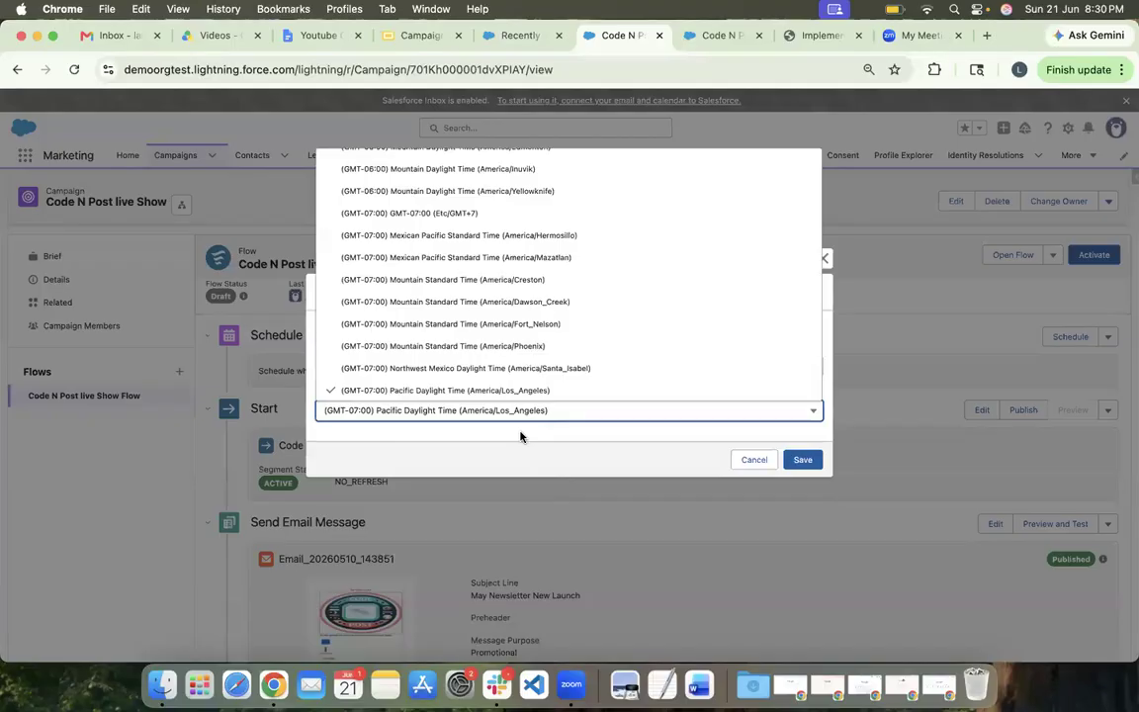
{"action": "left_click", "coordinate": [436, 432]}
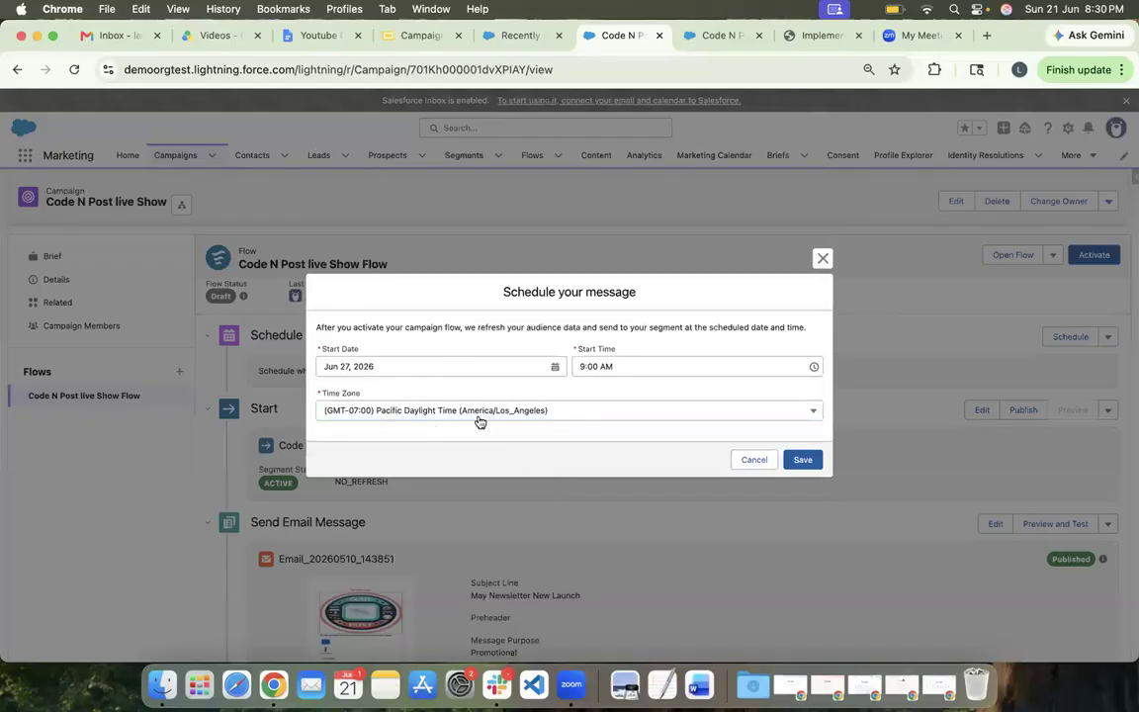
{"action": "left_click", "coordinate": [803, 460]}
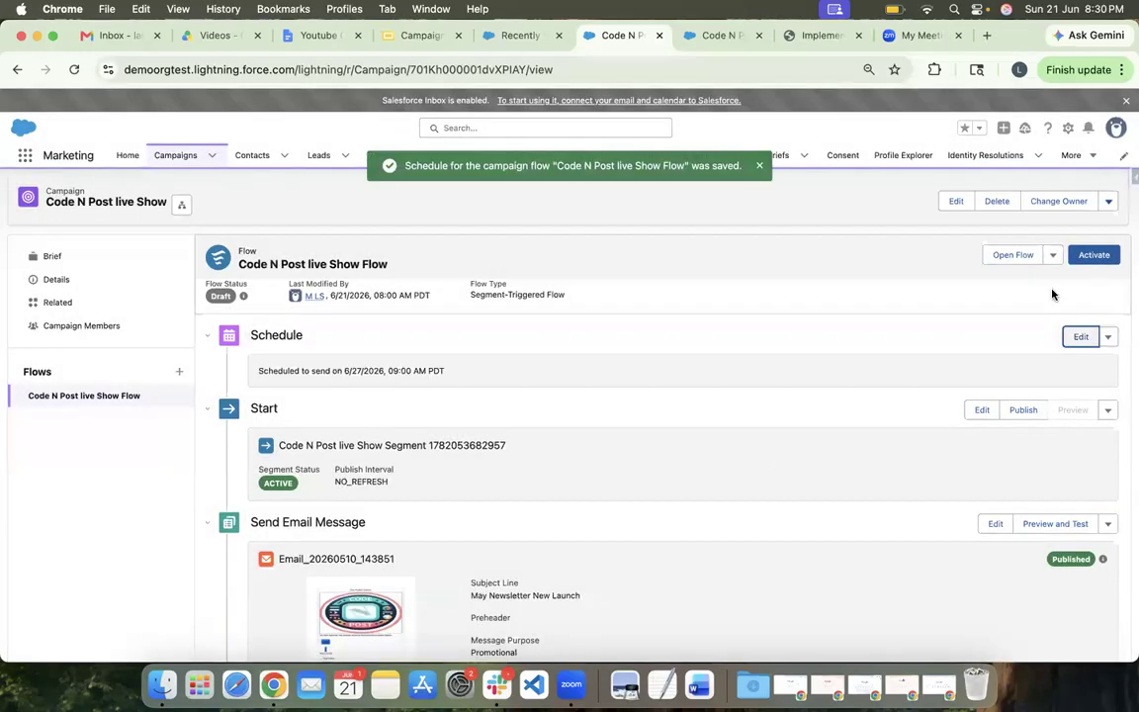
{"action": "left_click", "coordinate": [1095, 257]}
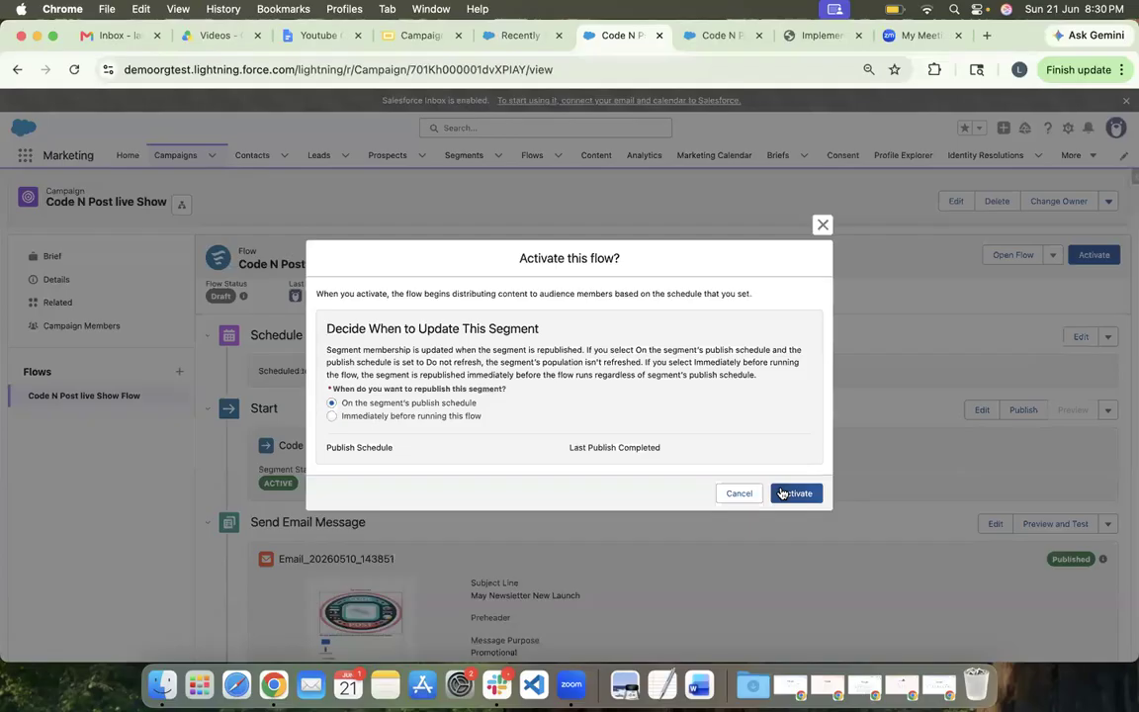
{"action": "left_click", "coordinate": [797, 492]}
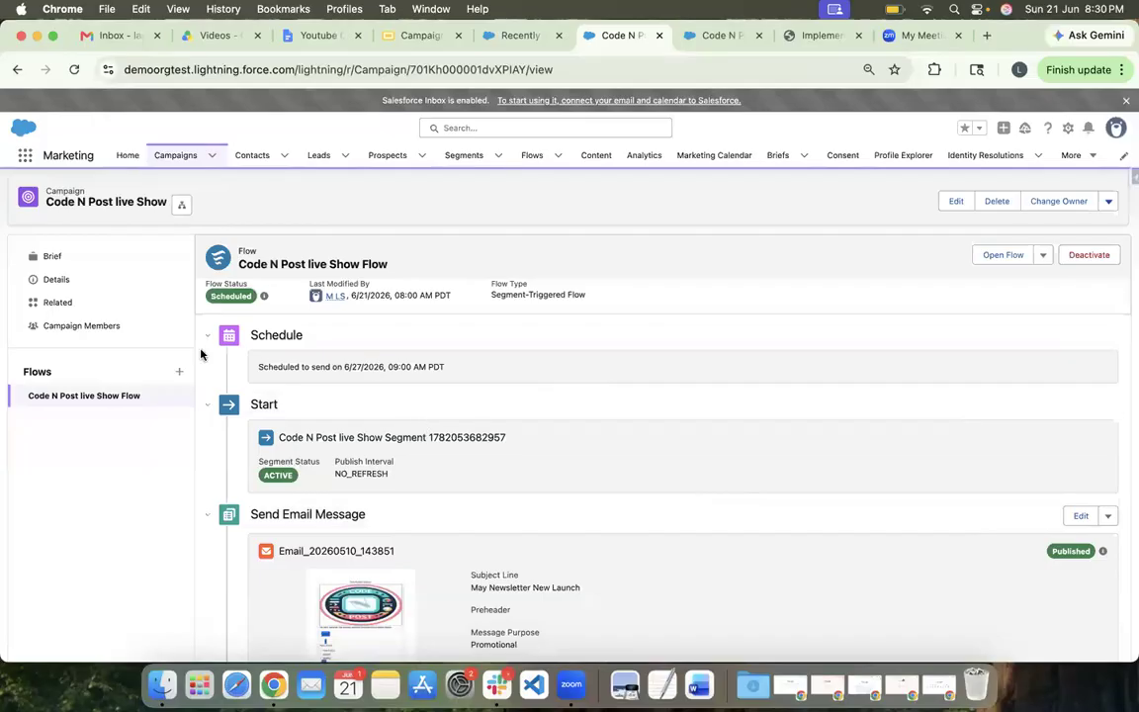
Step: Review the campaign's members and its related records, including forms, links, landing pages and list emails
{"action": "left_click", "coordinate": [60, 328]}
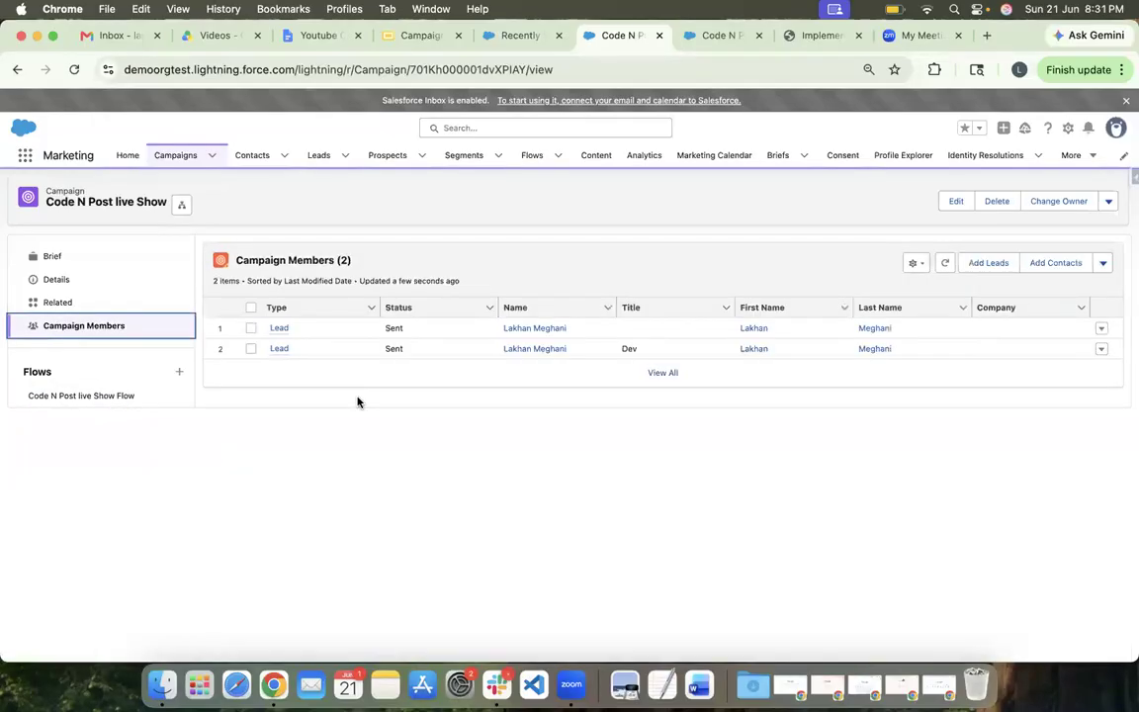
{"action": "left_click", "coordinate": [120, 301]}
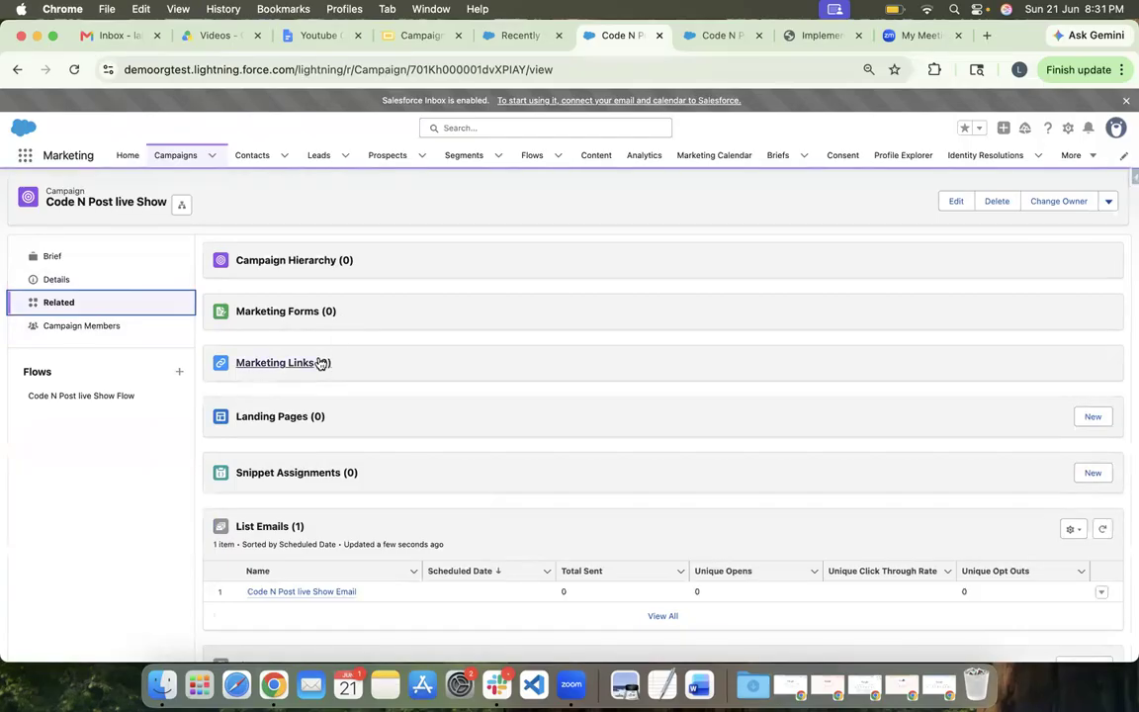
{"action": "scroll", "coordinate": [398, 456], "scroll_direction": "down", "scroll_amount": 3}
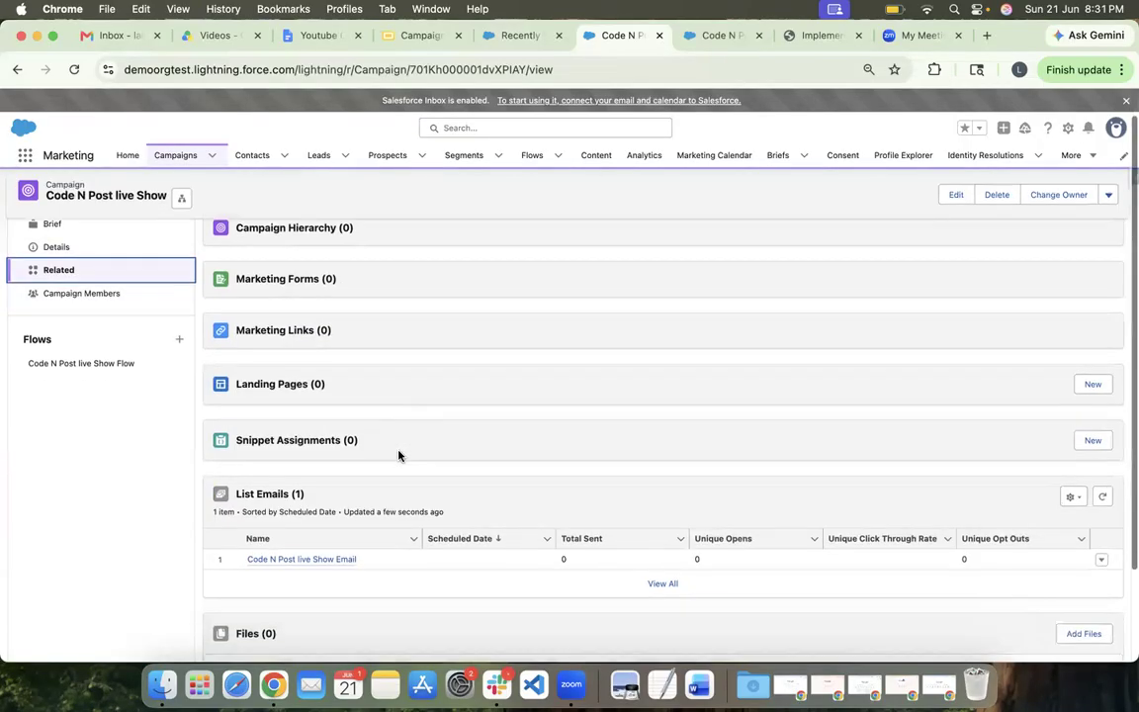
{"action": "scroll", "coordinate": [398, 456], "scroll_direction": "up", "scroll_amount": 3}
{"action": "scroll", "coordinate": [399, 456], "scroll_direction": "down", "scroll_amount": 1}
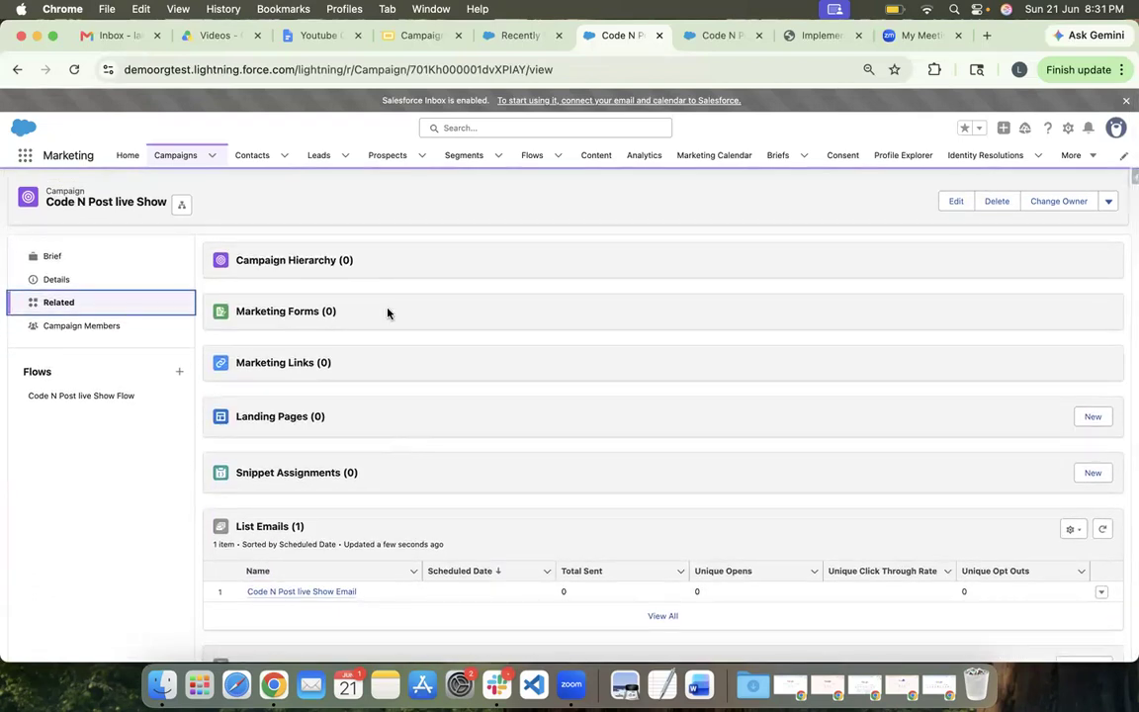
Step: Reopen the Code N Post live Show Flow, then begin adding another flow and view its Quick Start options
{"action": "left_click", "coordinate": [102, 398]}
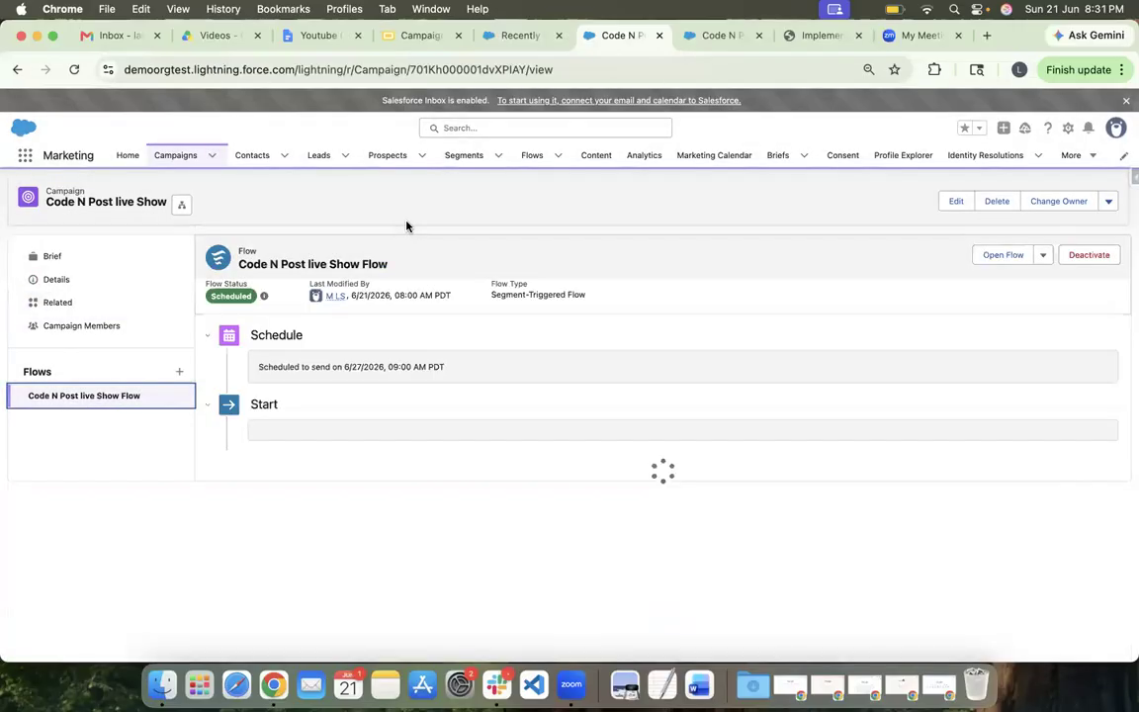
{"action": "left_click", "coordinate": [179, 373]}
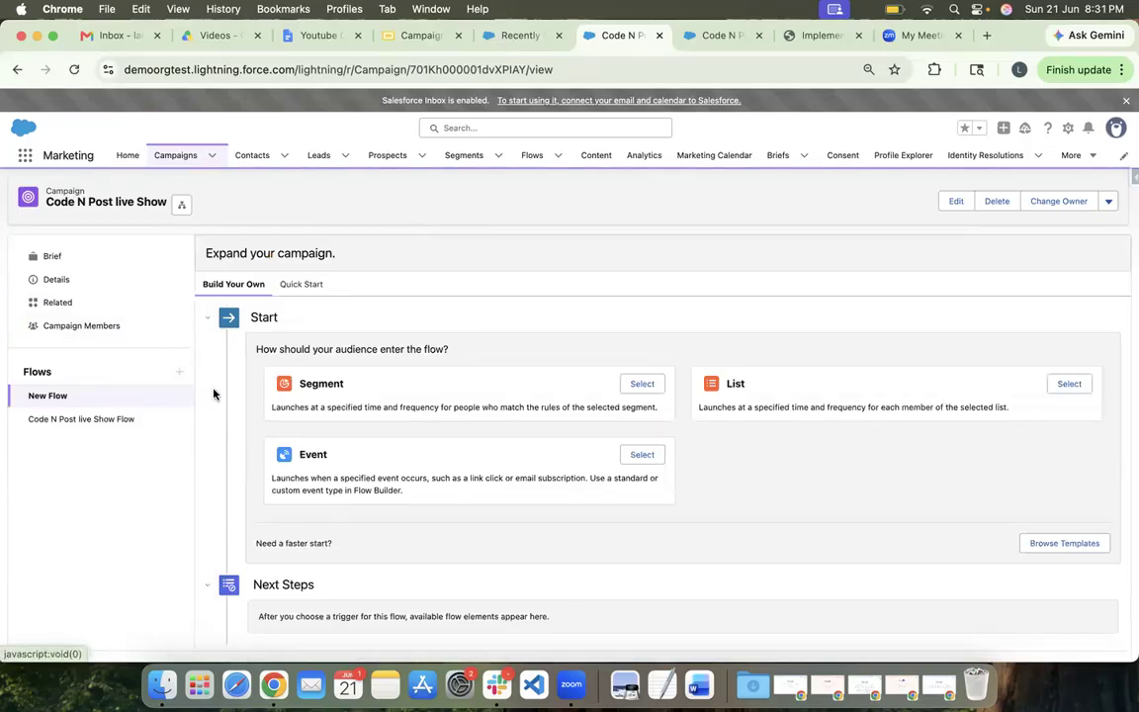
{"action": "left_click", "coordinate": [301, 284]}
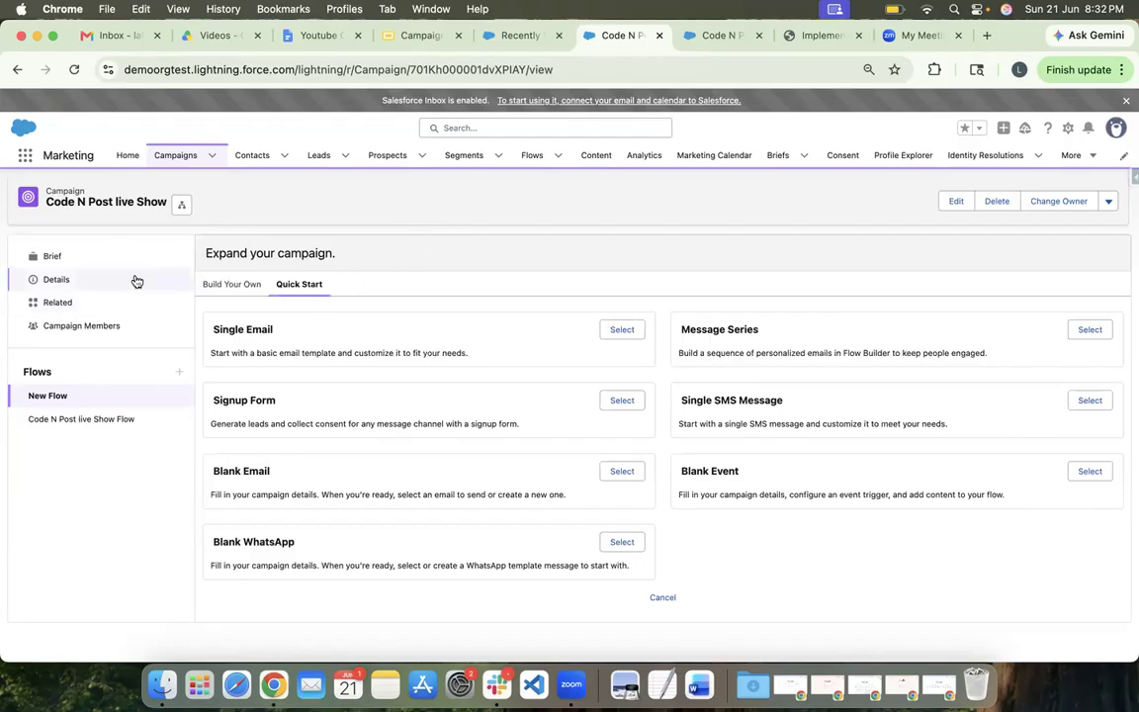
Step: Switch to the campaign and flow creation presentation in Google Slides, present it and advance to the References slide
{"action": "left_click", "coordinate": [409, 38]}
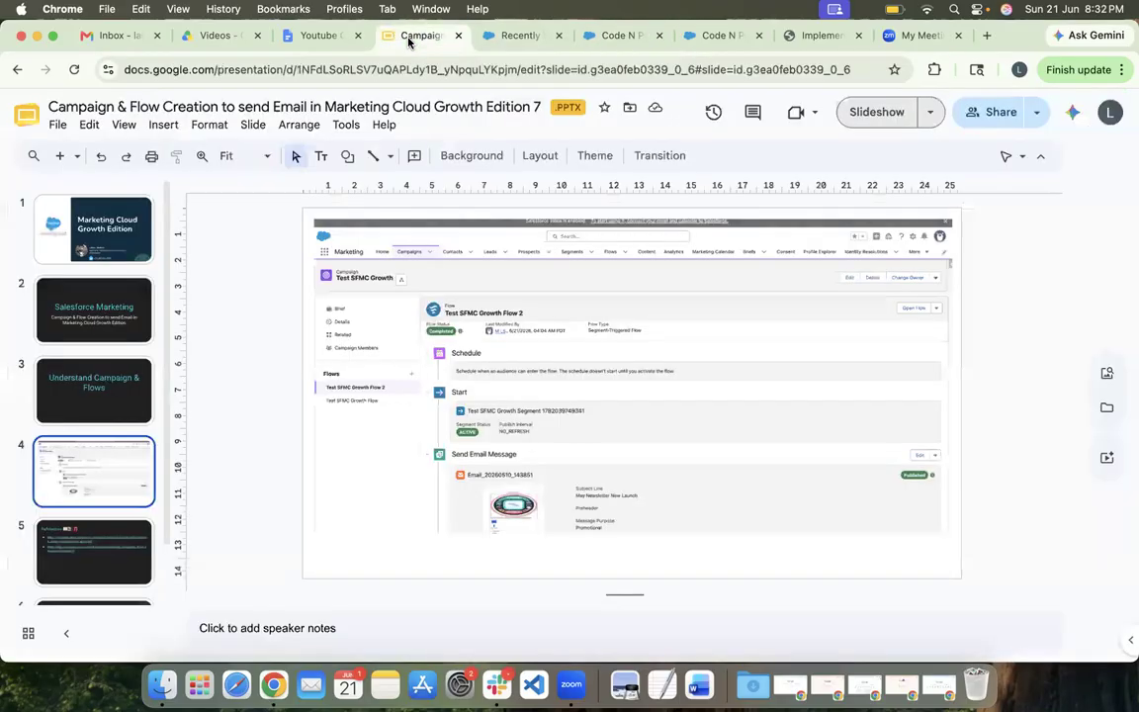
{"action": "left_click", "coordinate": [861, 116]}
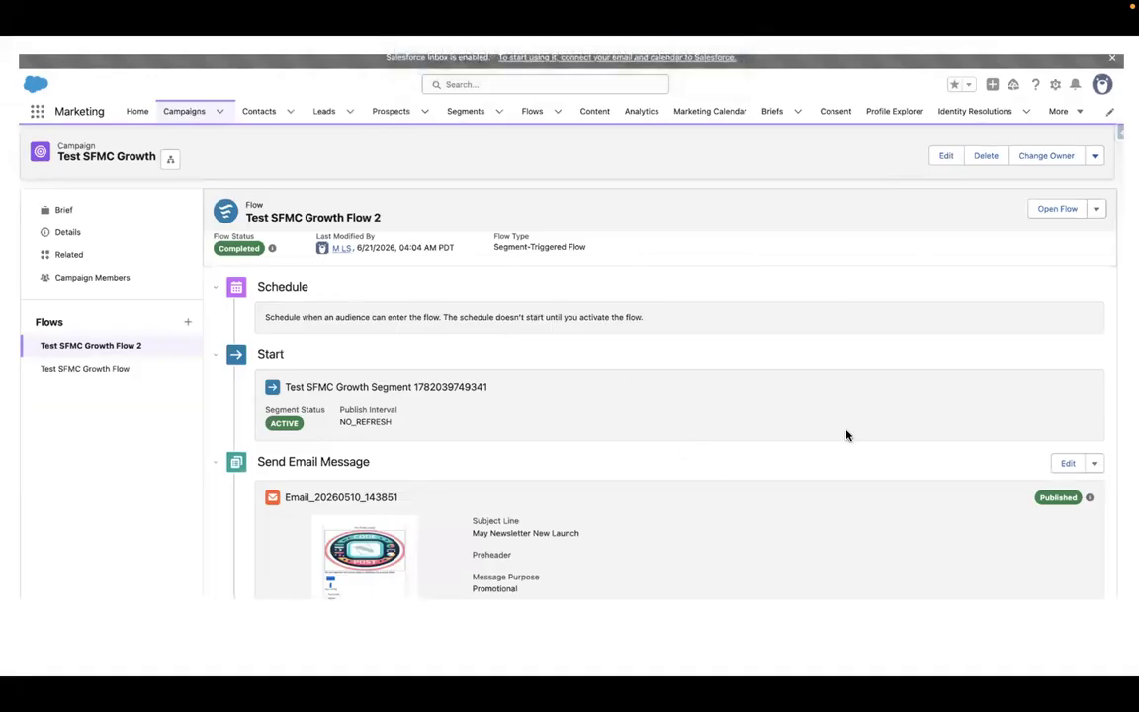
{"action": "key", "text": "Right"}
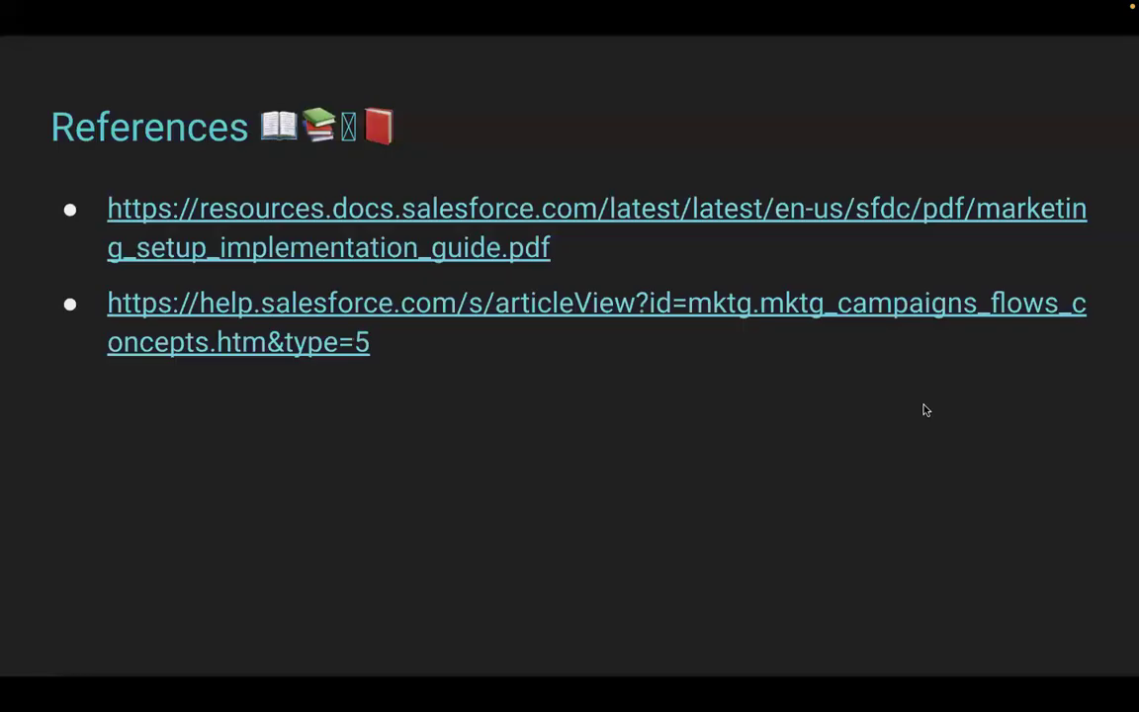